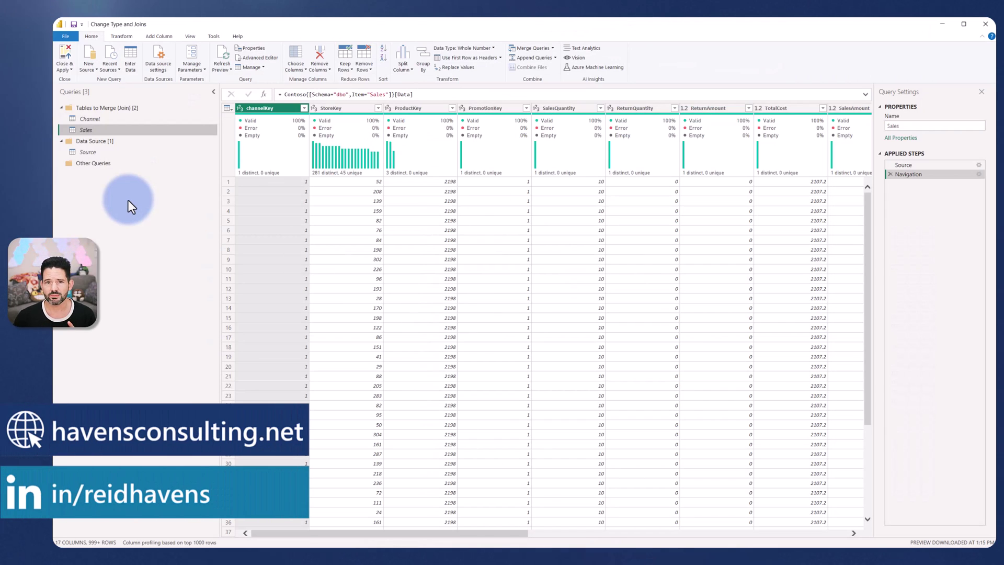
Compare column statistics of Sales' channelKey and Channel's Channel Key, ending on Channel (4 unique keys, 1–4)
mouse_move(86, 130)
left_mouse_down()
mouse_move(89, 138)
mouse_move(85, 121)
left_mouse_up()
left_click(86, 119)
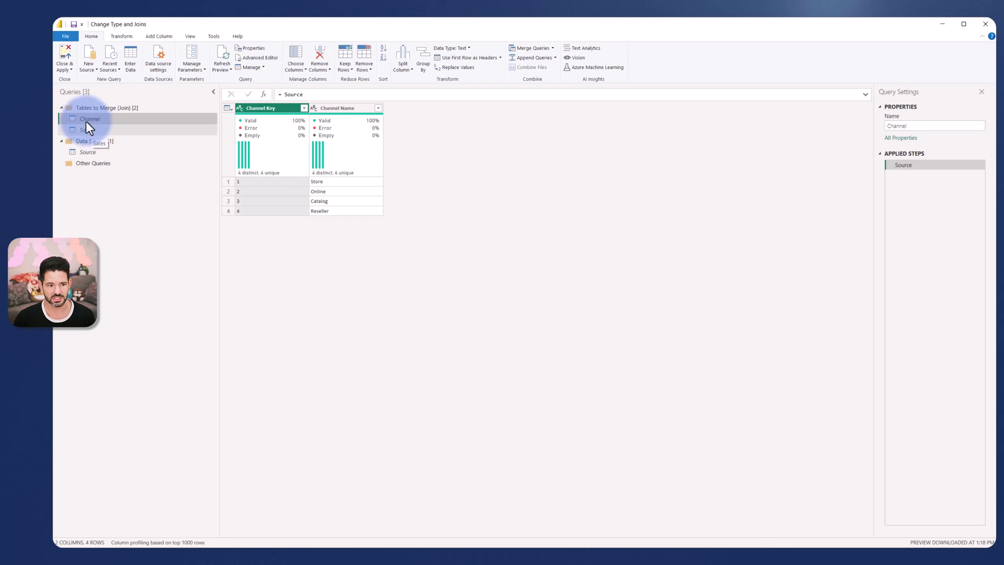
left_click(93, 132)
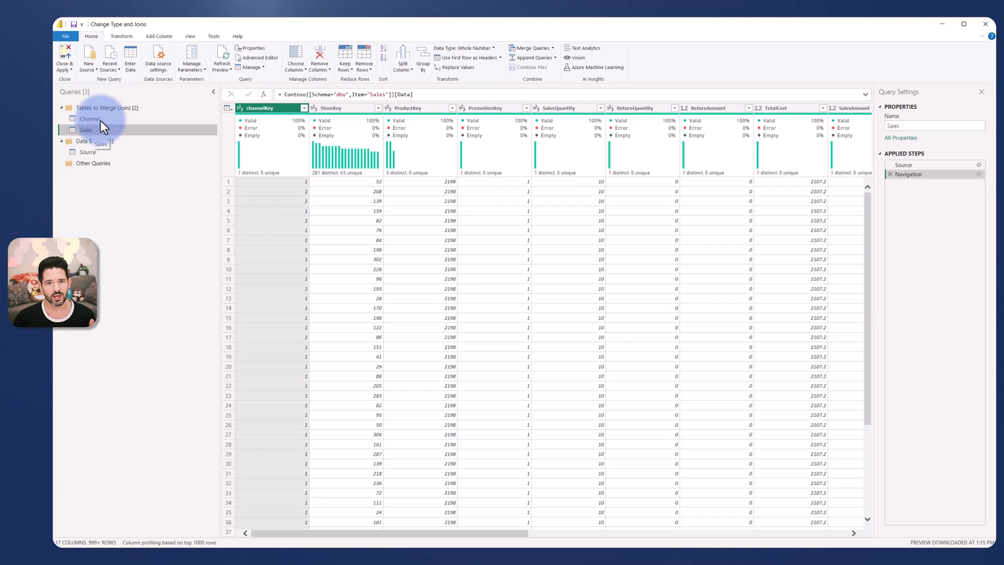
left_click(271, 110)
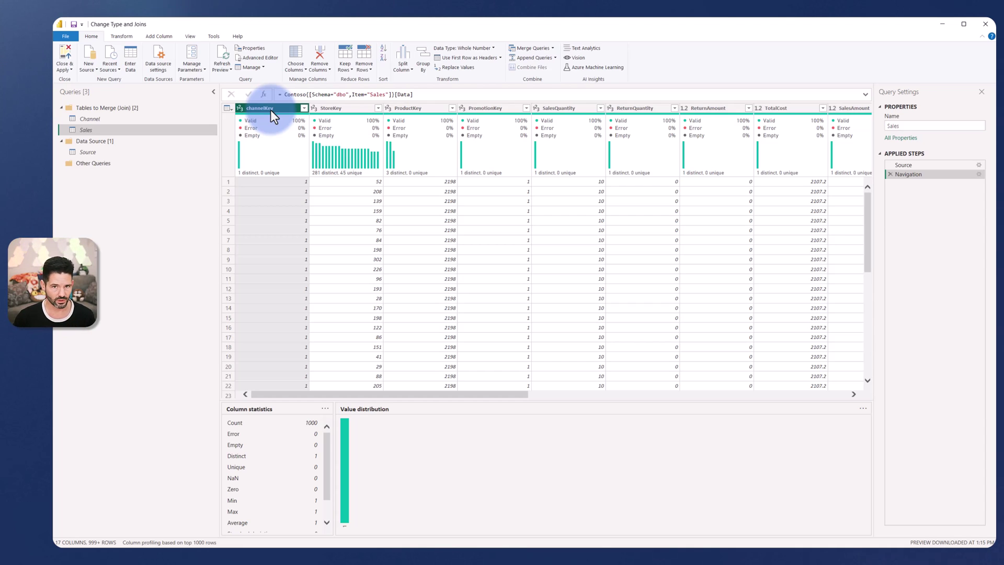
left_click(115, 122)
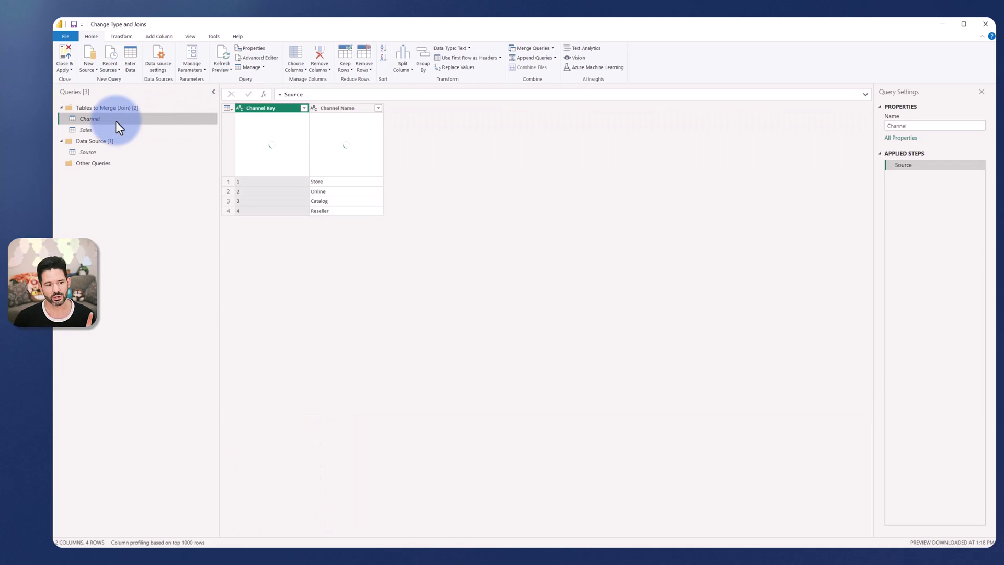
left_click(272, 107)
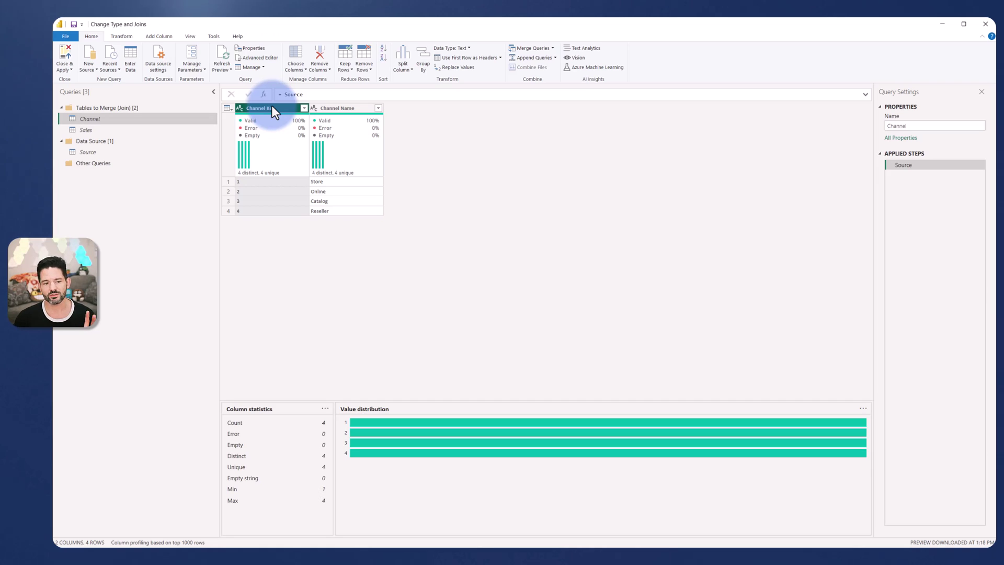
left_click(101, 130)
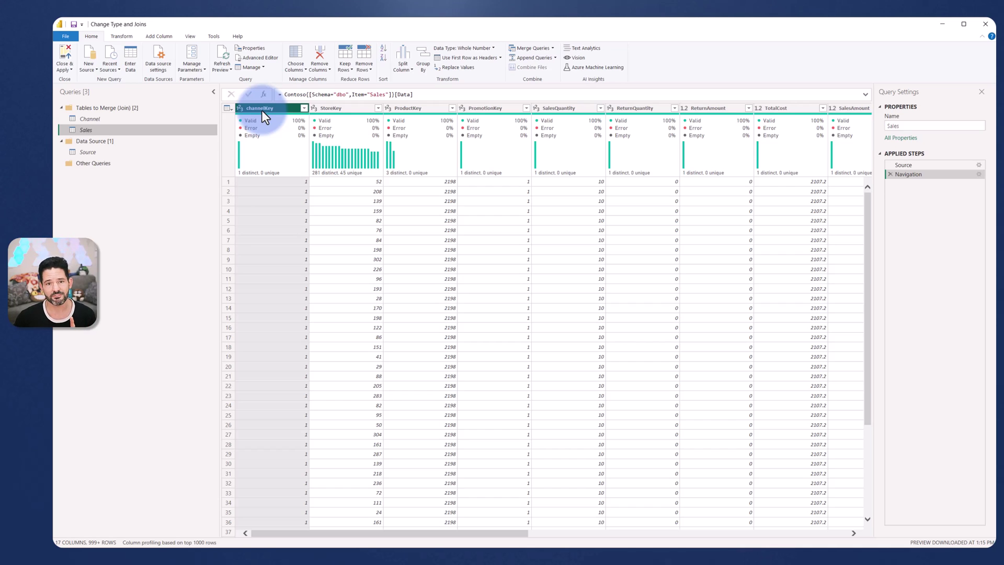
left_click(98, 122)
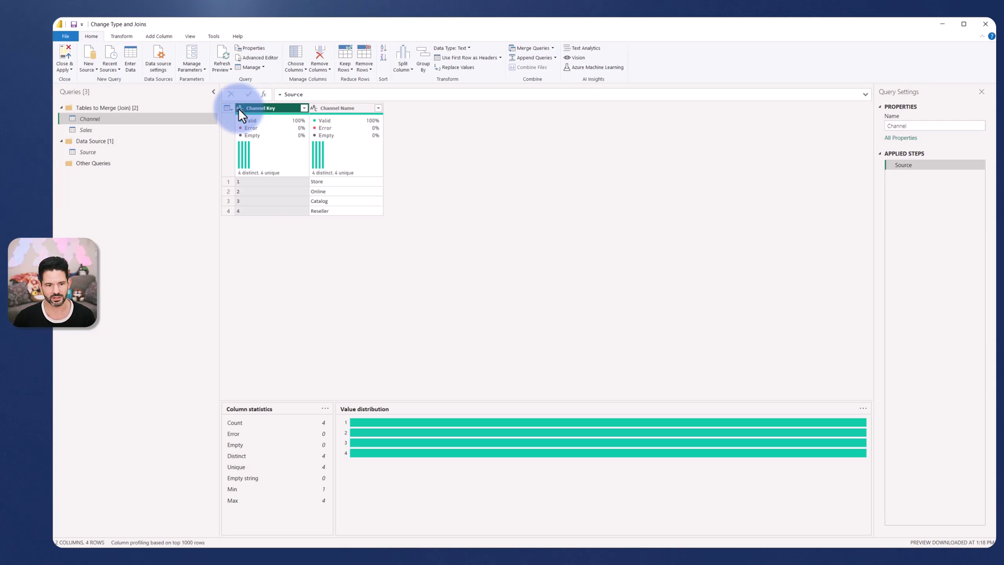
Change Channel Key to Whole Number and check the applied steps' native query options
left_click(238, 109)
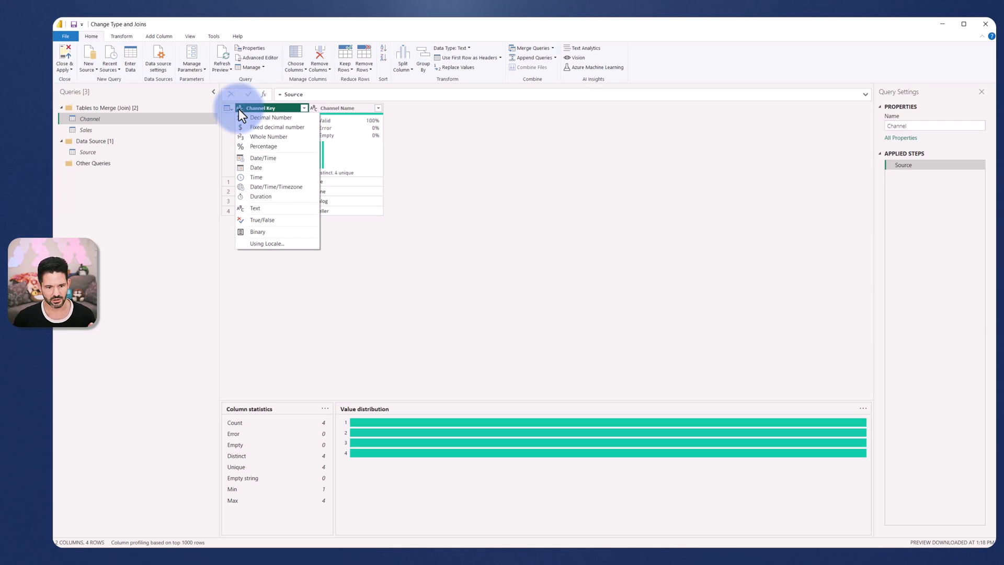
left_click(259, 135)
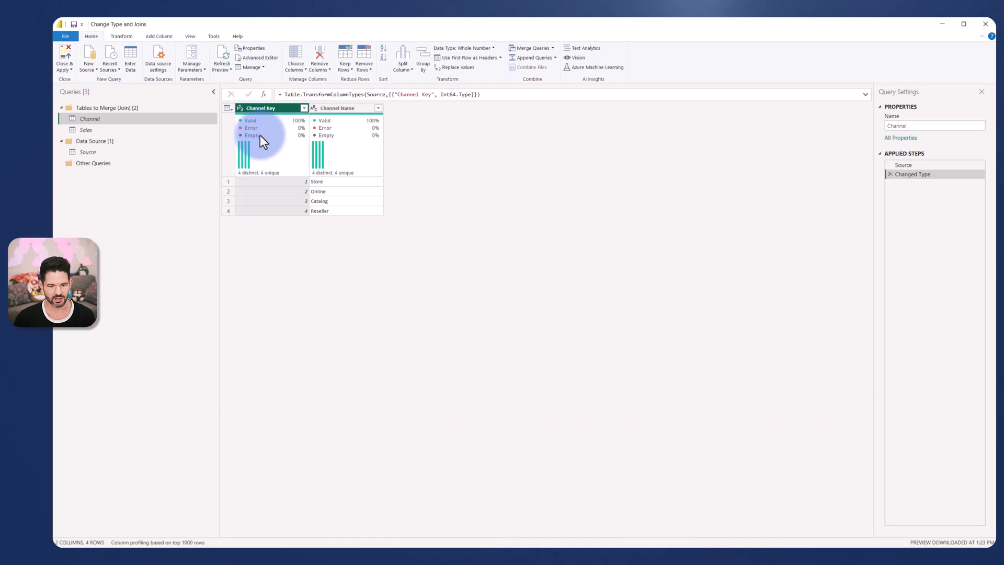
right_click(904, 175)
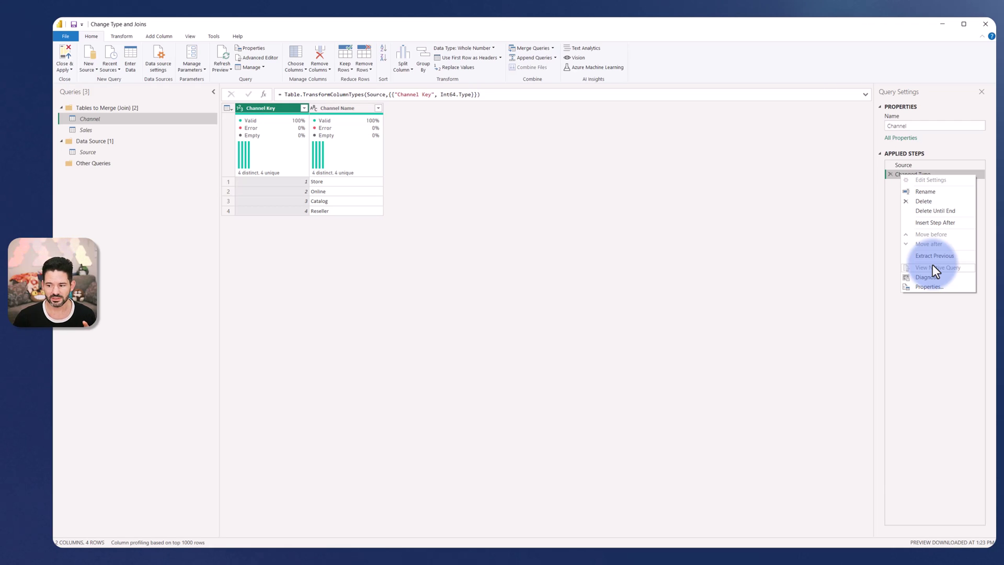
left_click(903, 162)
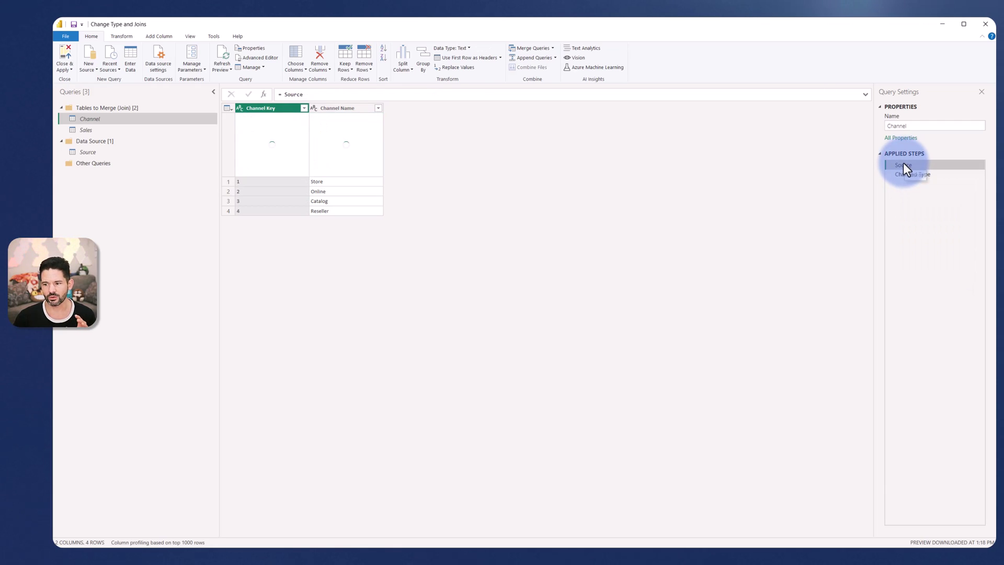
right_click(902, 165)
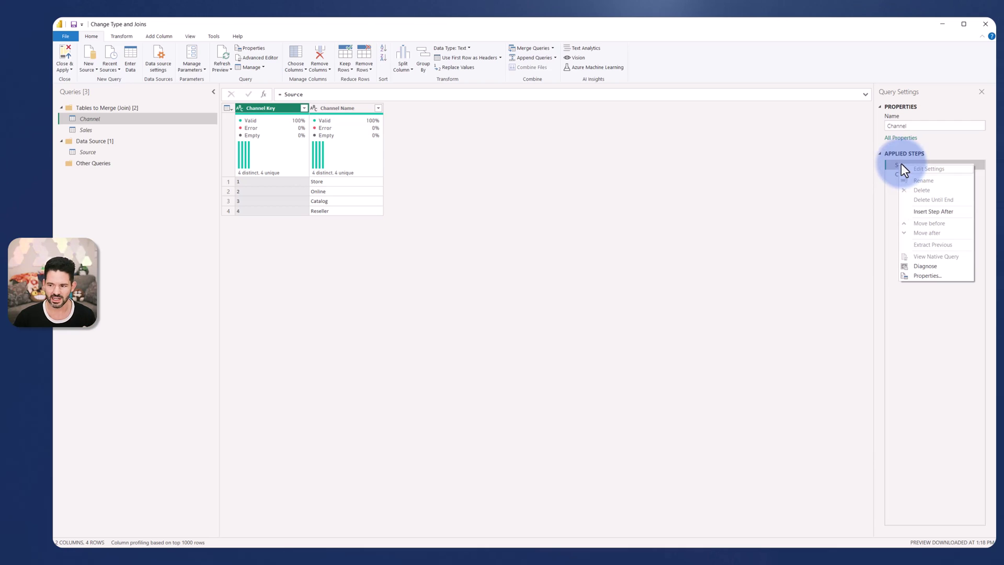
key("Escape")
Filter Channel Name to Online only as a folding test, then delete the Filtered Rows step
left_click(377, 108)
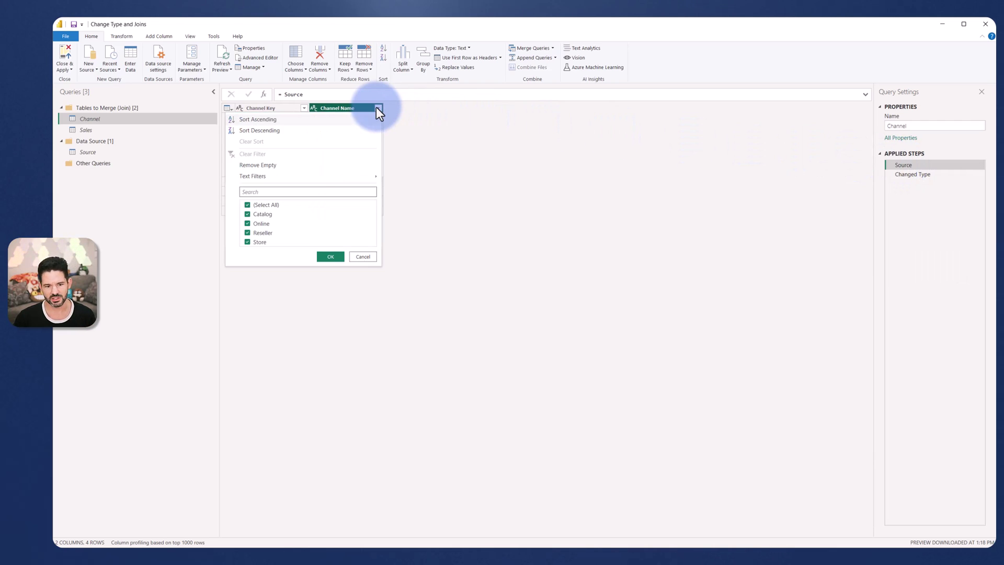
left_click(269, 205)
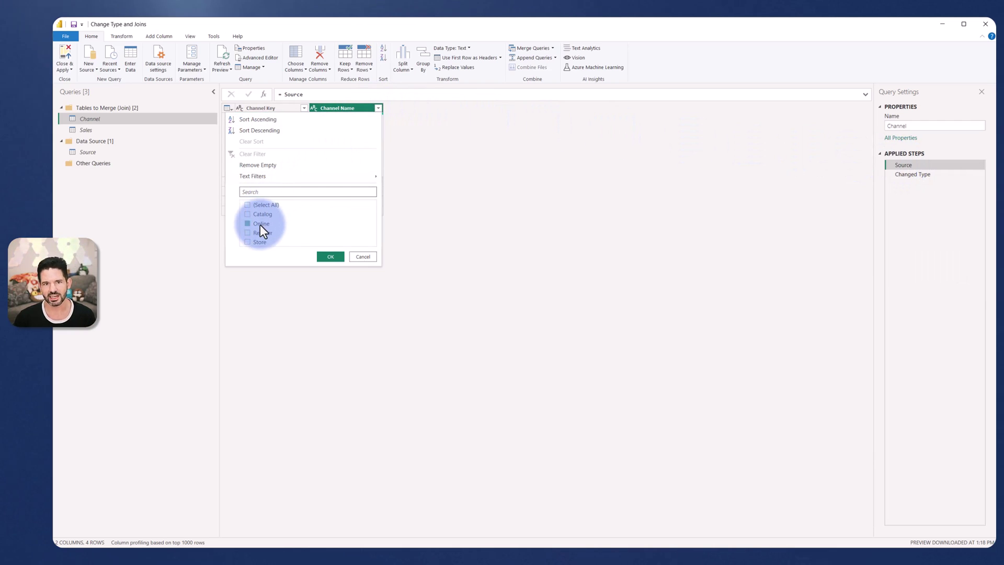
left_click(325, 255)
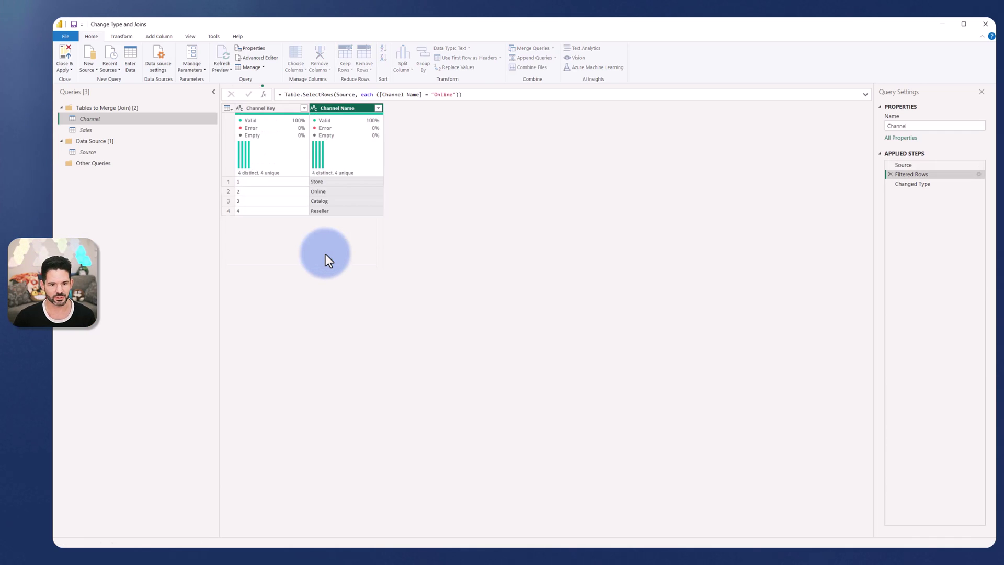
right_click(908, 176)
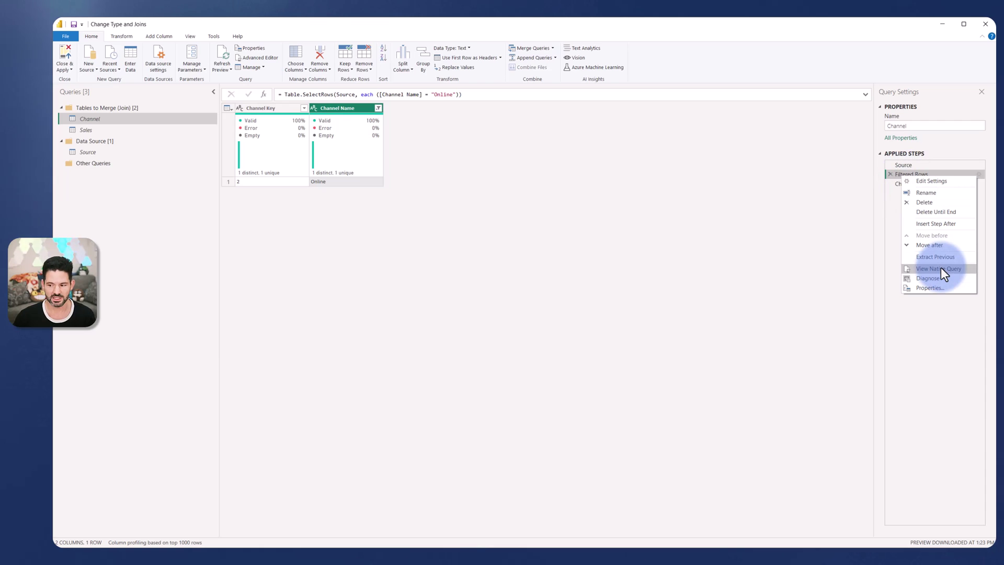
left_click(912, 182)
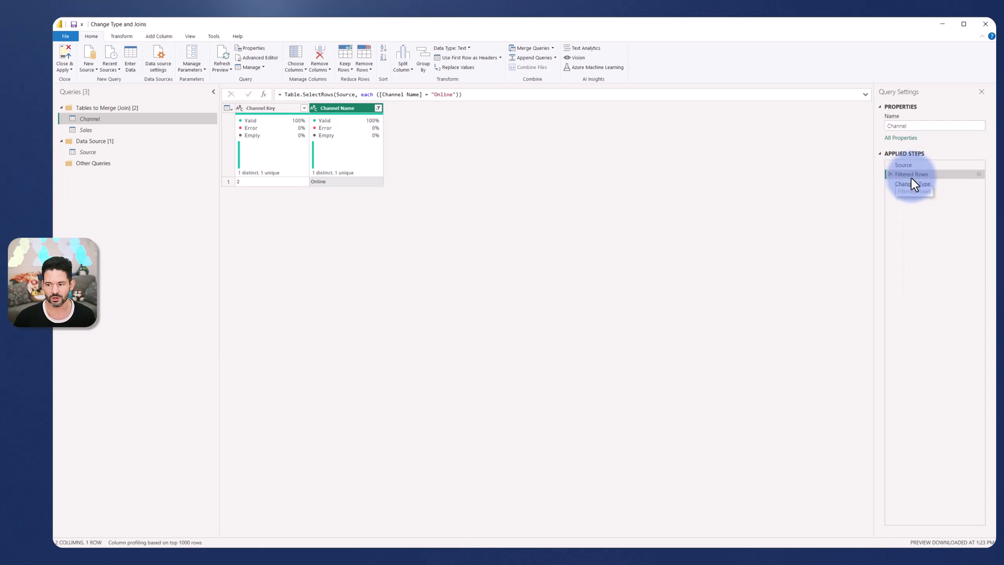
right_click(911, 184)
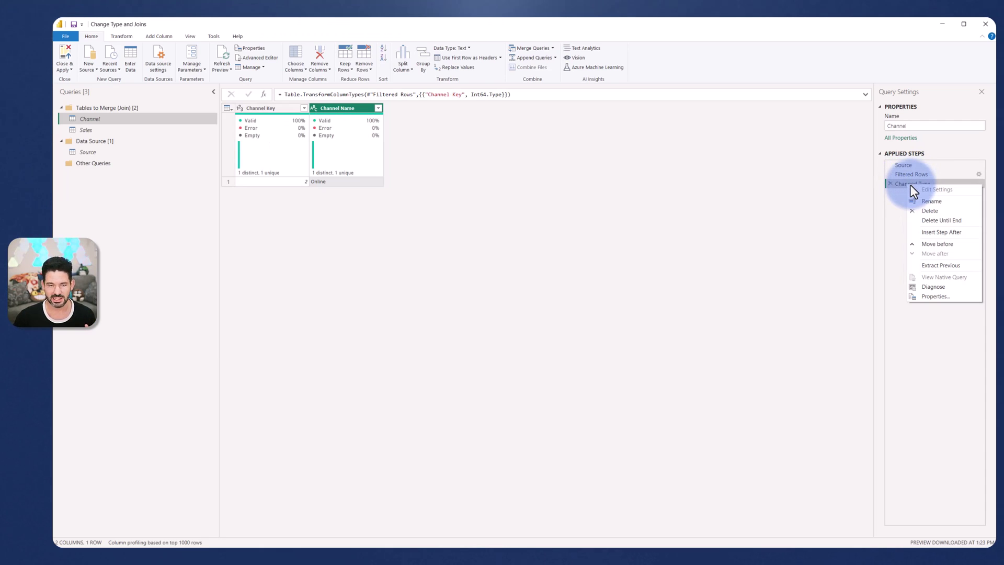
left_click(904, 166)
left_click(899, 173)
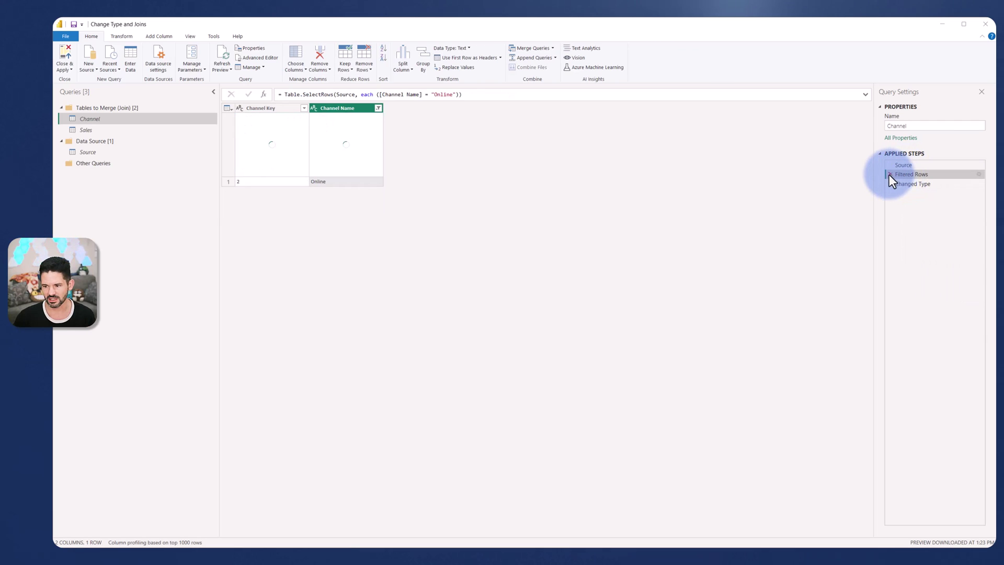
left_click(889, 174)
Confirm the deletion and rewrite Changed Type as Table.TransformColumns using Number.From instead of Int64
left_click(516, 308)
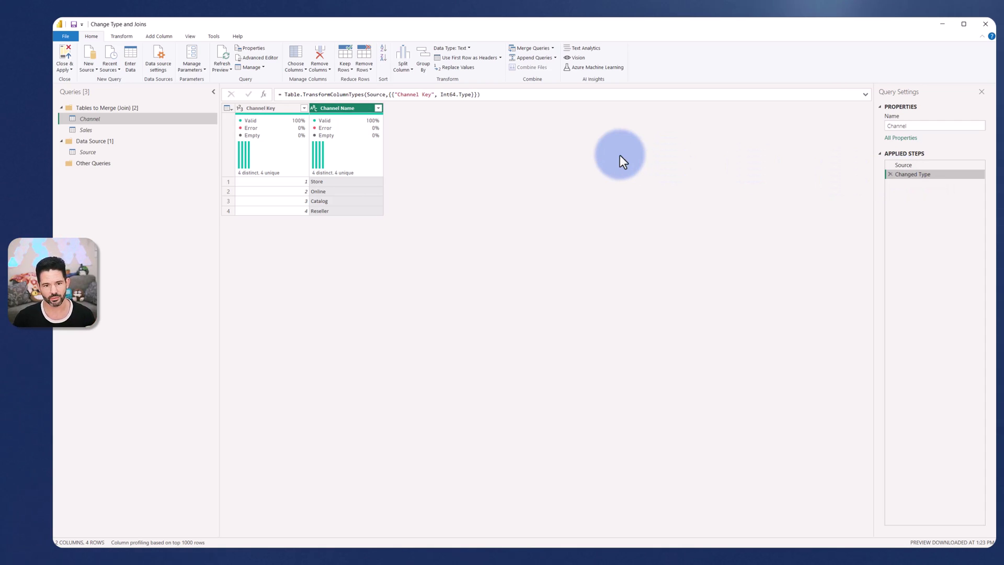
left_click_drag(440, 95, 468, 95)
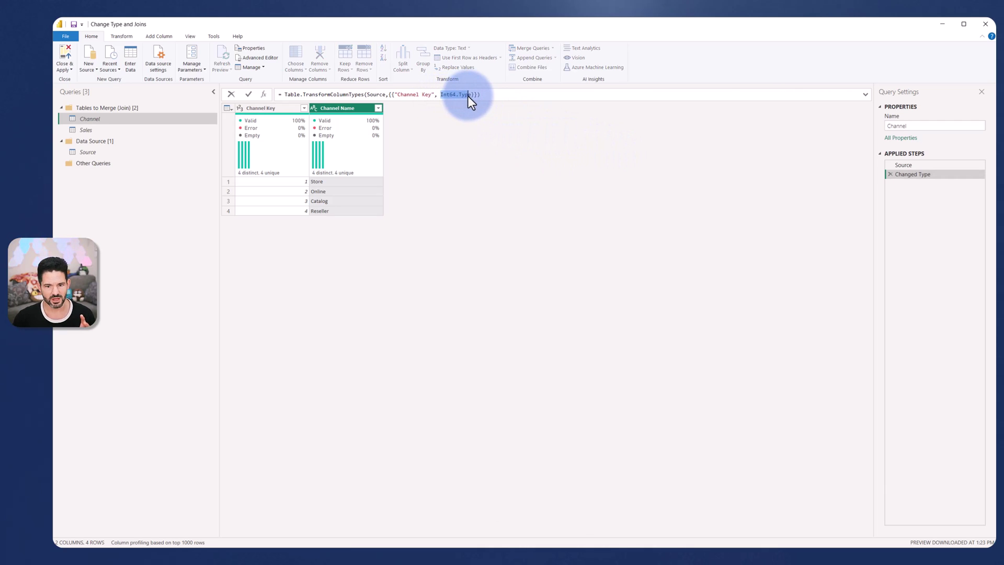
type("Nu")
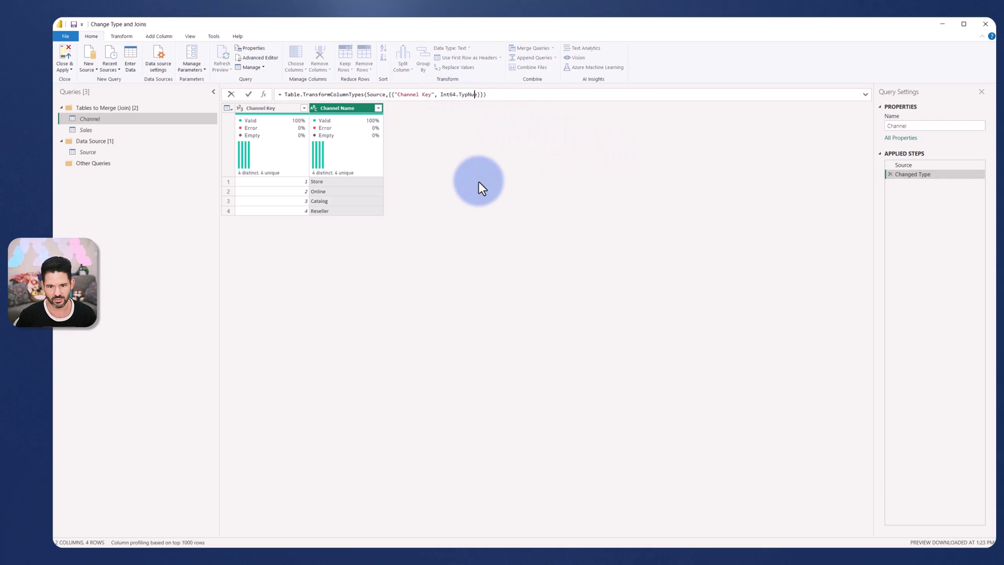
key("shift+Left")
key("shift+Left")
key("shift+Left")
key("shift+Left")
key("shift+Left")
key("shift+Left")
key("shift+Left")
key("shift+Left")
key("shift+Left")
key("shift+Left")
key("shift+Left")
type("N")
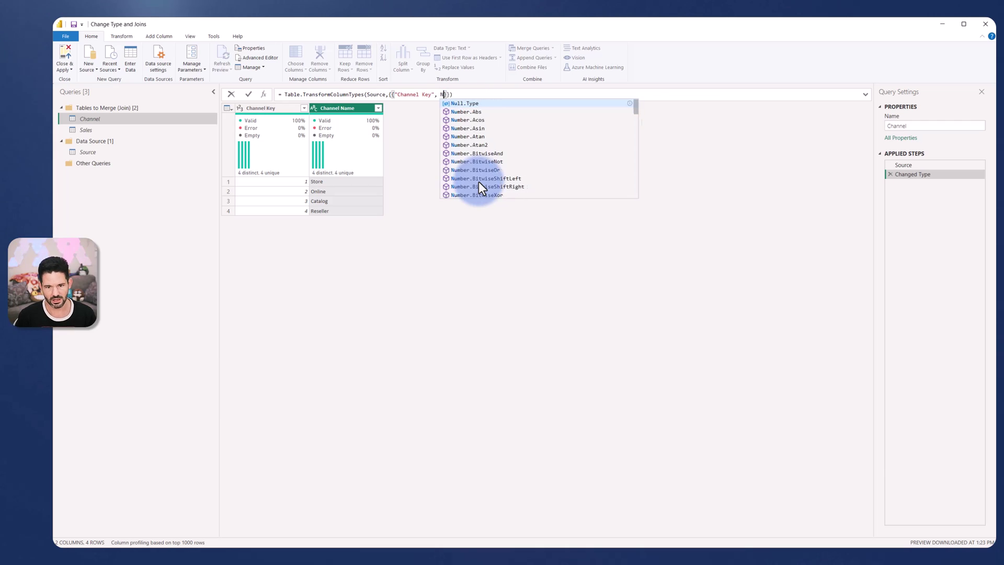
type("umber.From")
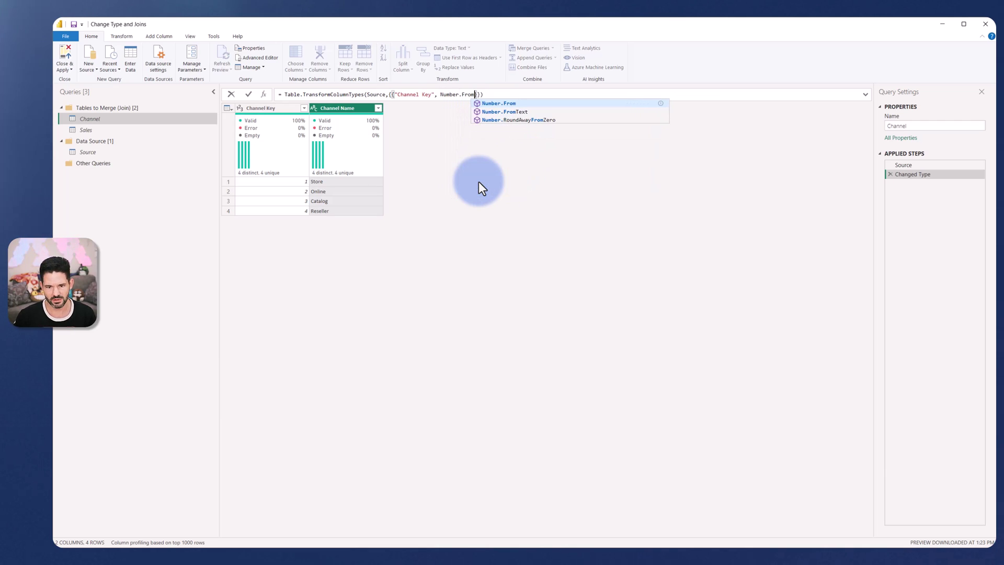
left_click(335, 95)
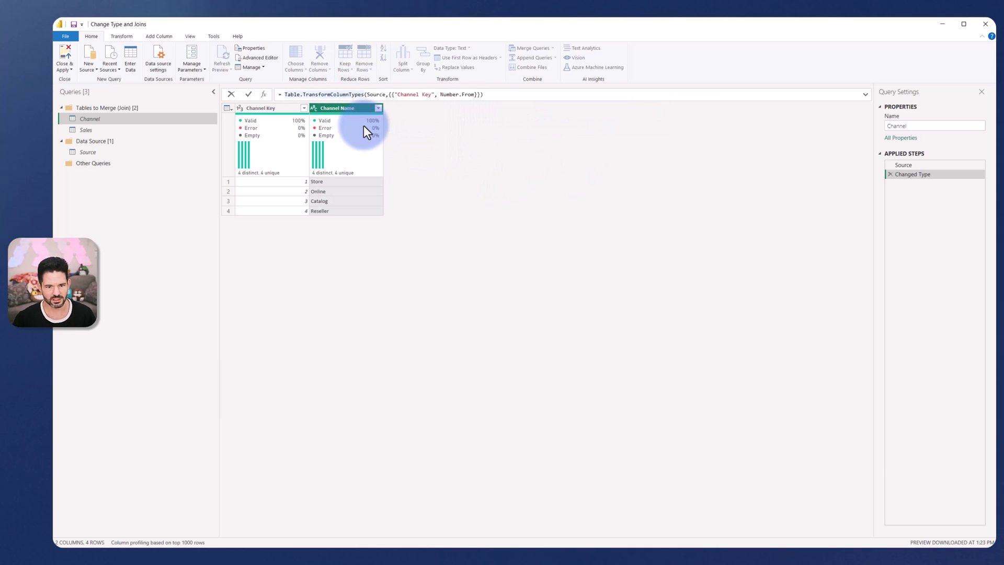
key("BackSpace")
key("BackSpace")
key("BackSpace")
key("BackSpace")
key("BackSpace")
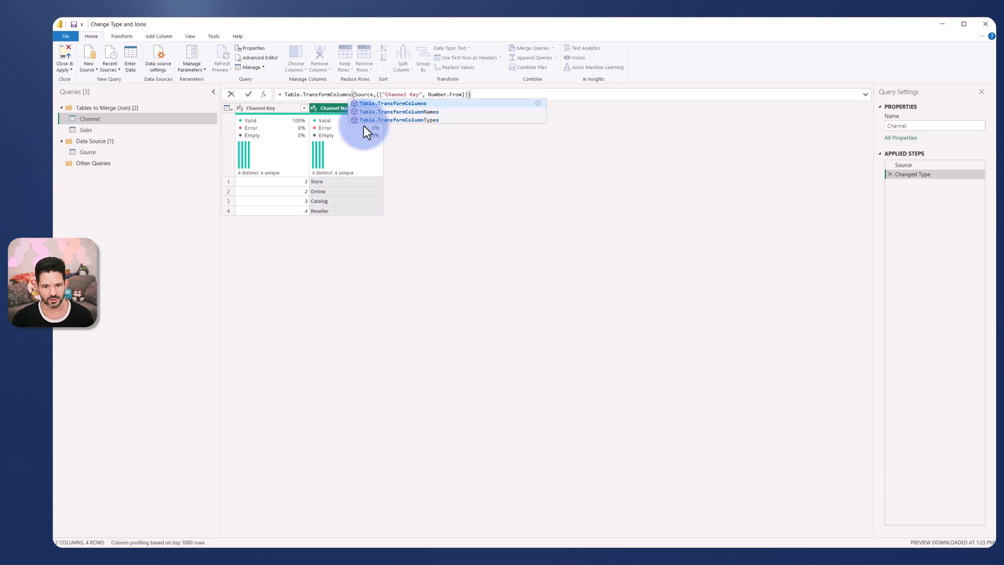
key("Return")
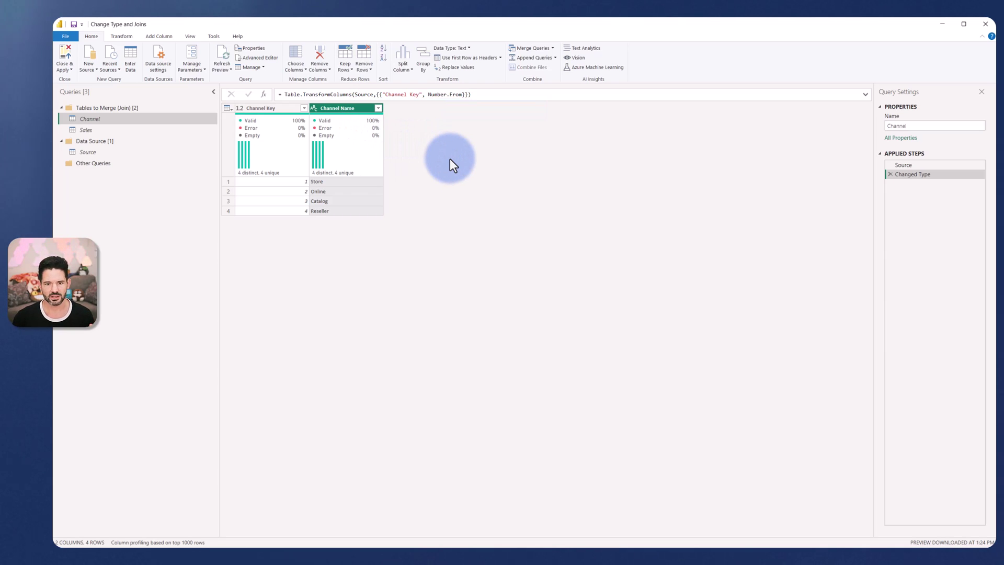
Check the Changed Type step's folding options, then delete the step
right_click(908, 176)
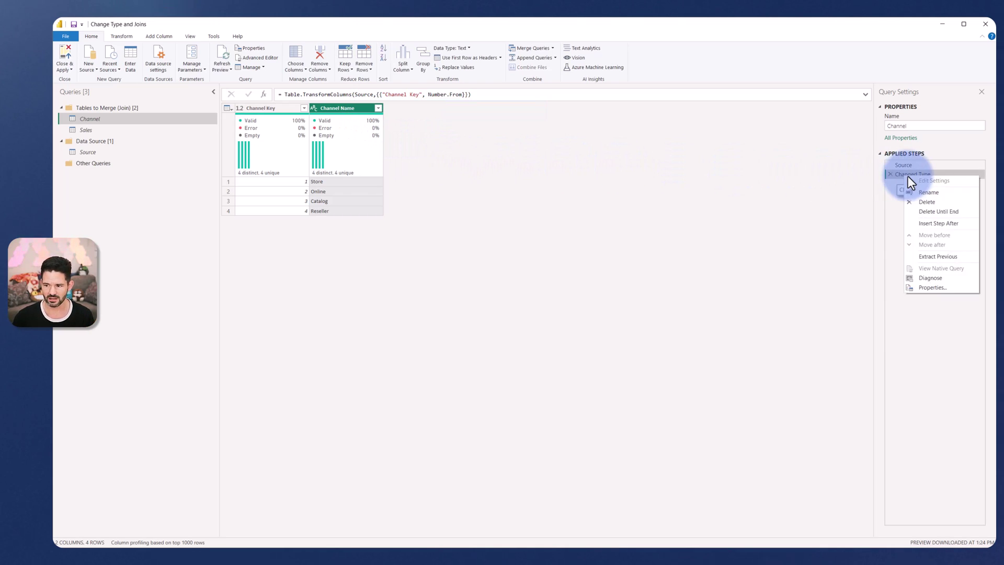
left_click(890, 190)
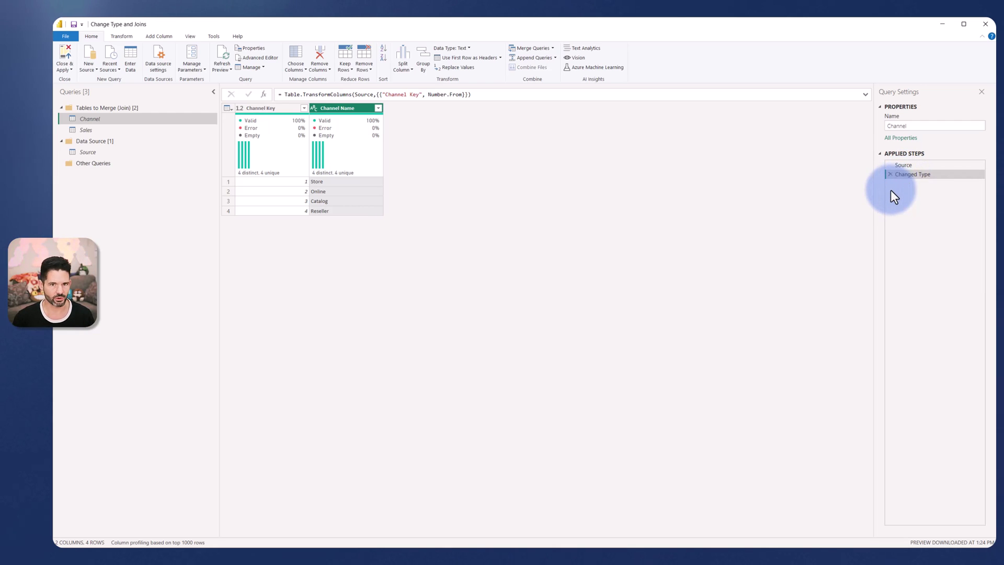
left_click(891, 175)
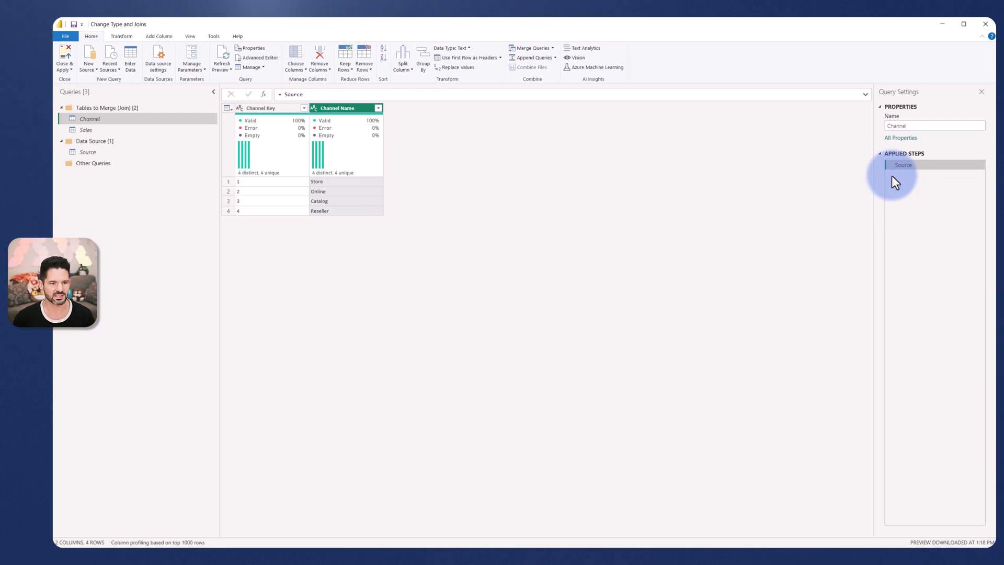
left_click(261, 106)
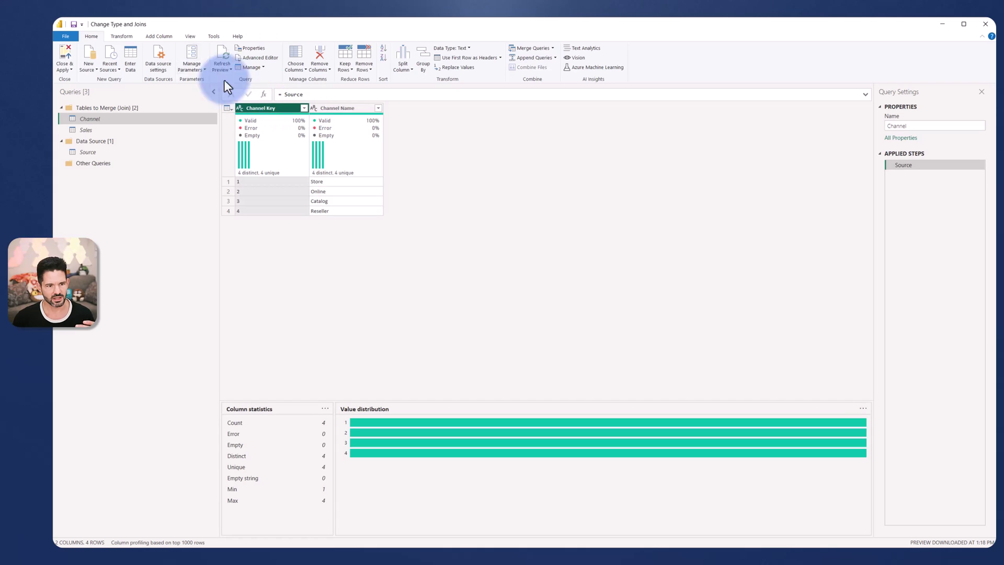
left_click(161, 38)
left_click(100, 59)
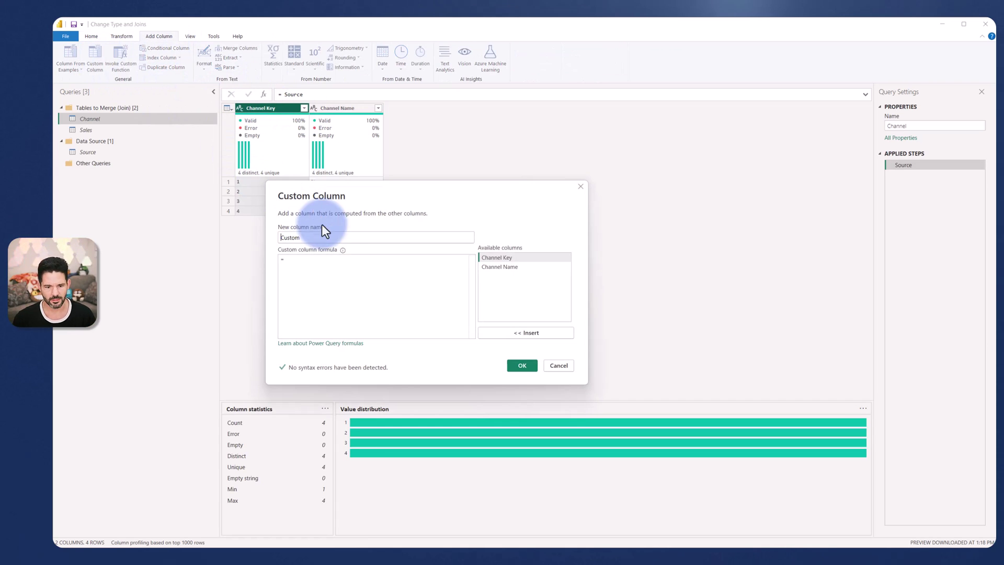
type("Channel ")
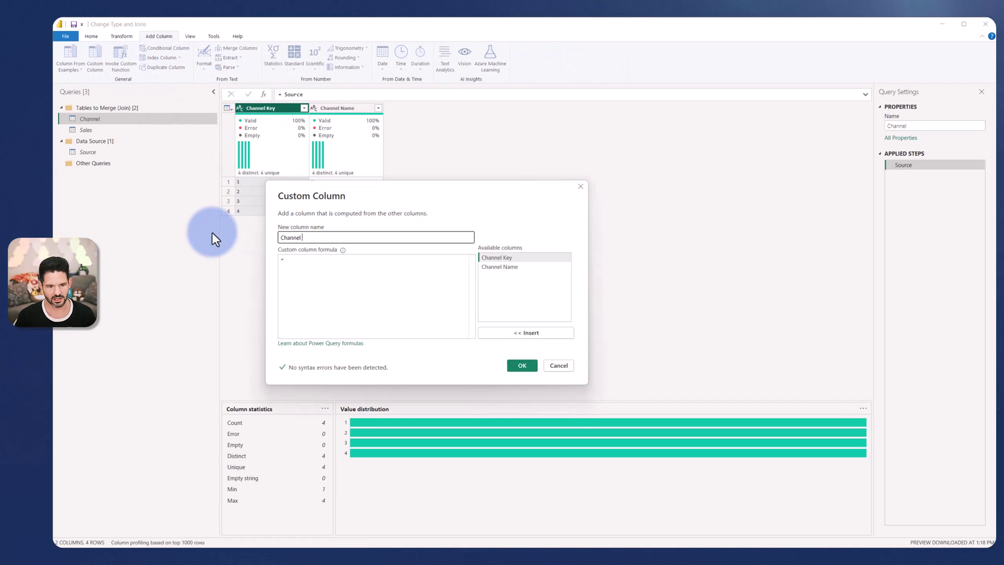
type("Key Number")
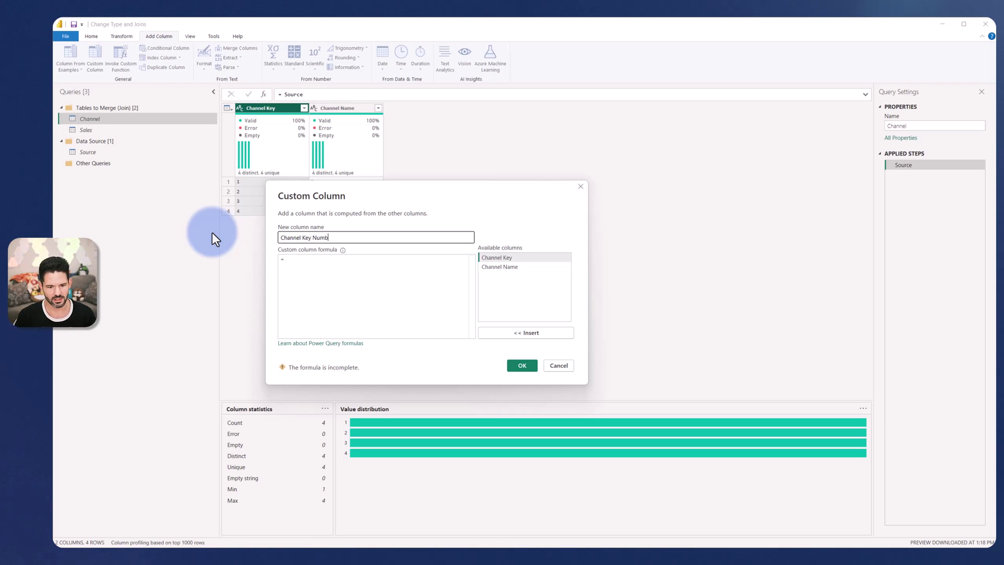
left_click(307, 263)
type("Numb")
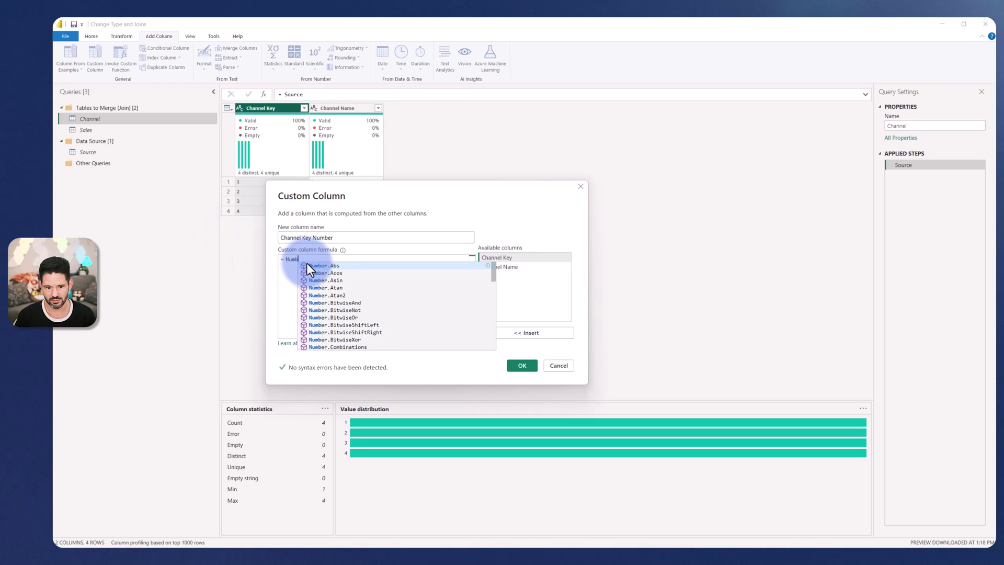
type("er.From( ")
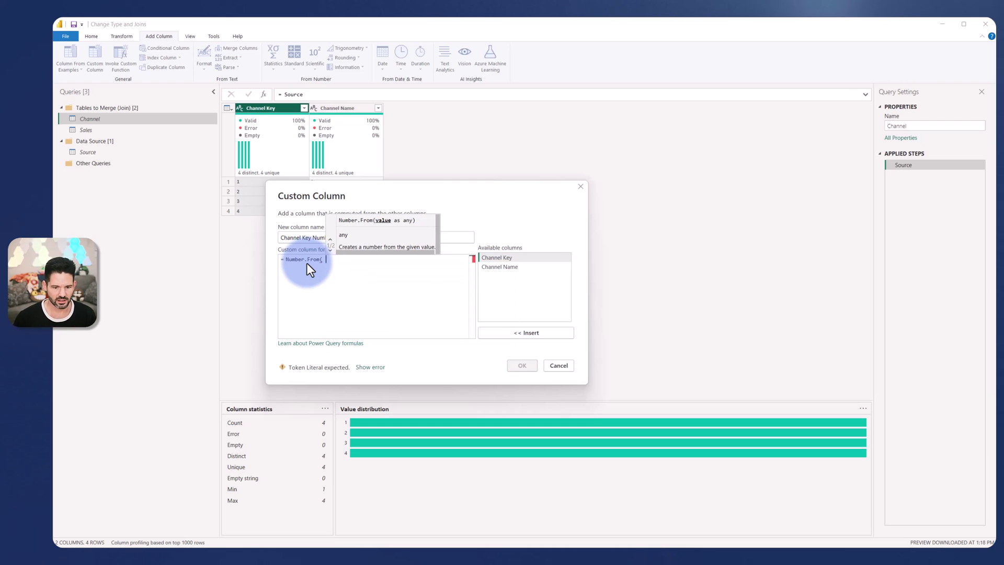
type("[Channel Key] )")
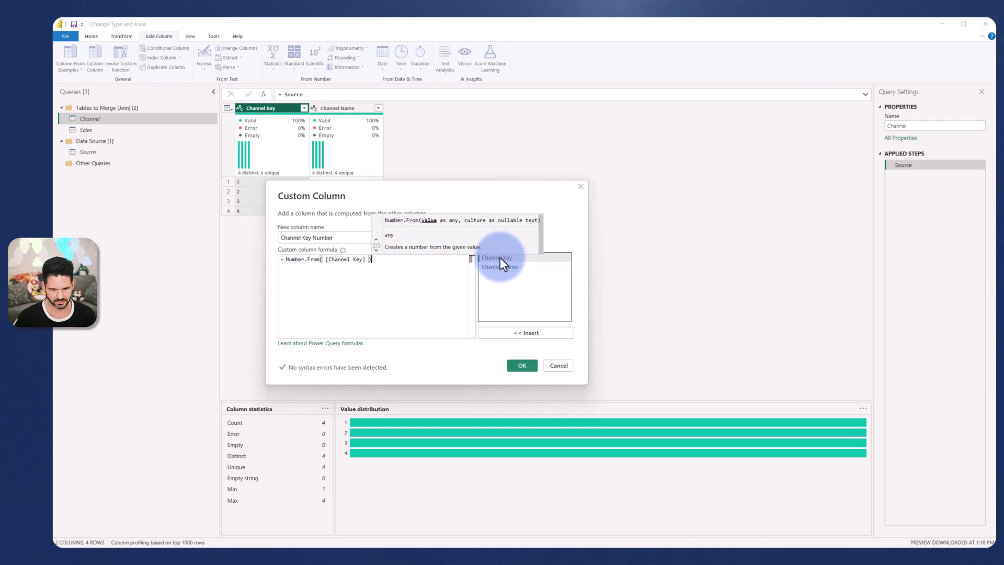
left_click(513, 367)
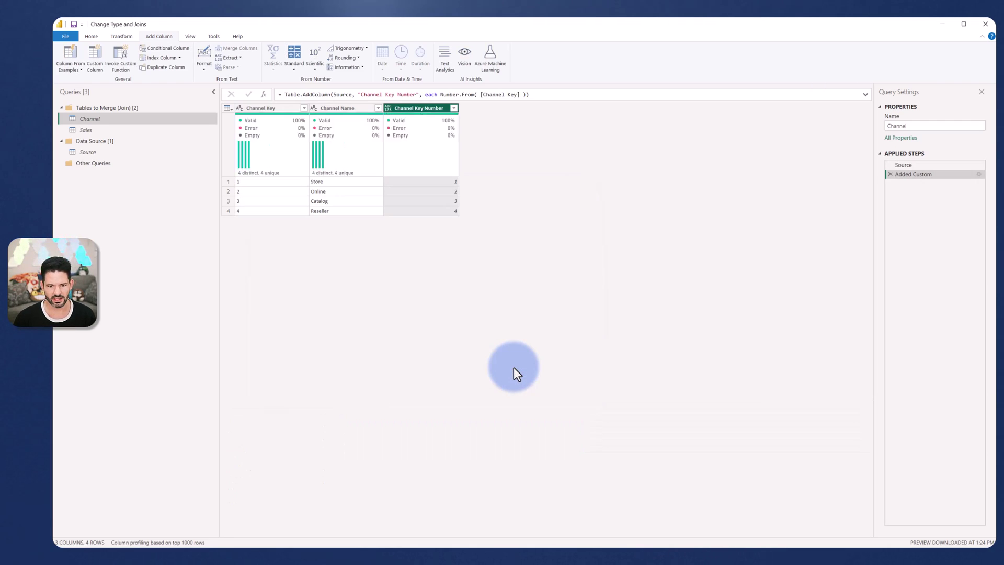
right_click(899, 176)
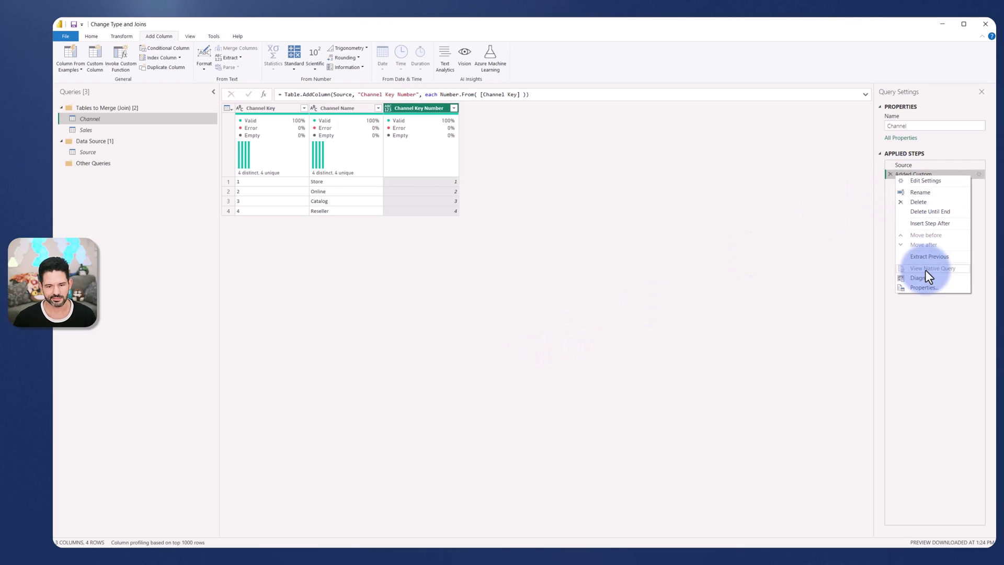
left_click(802, 266)
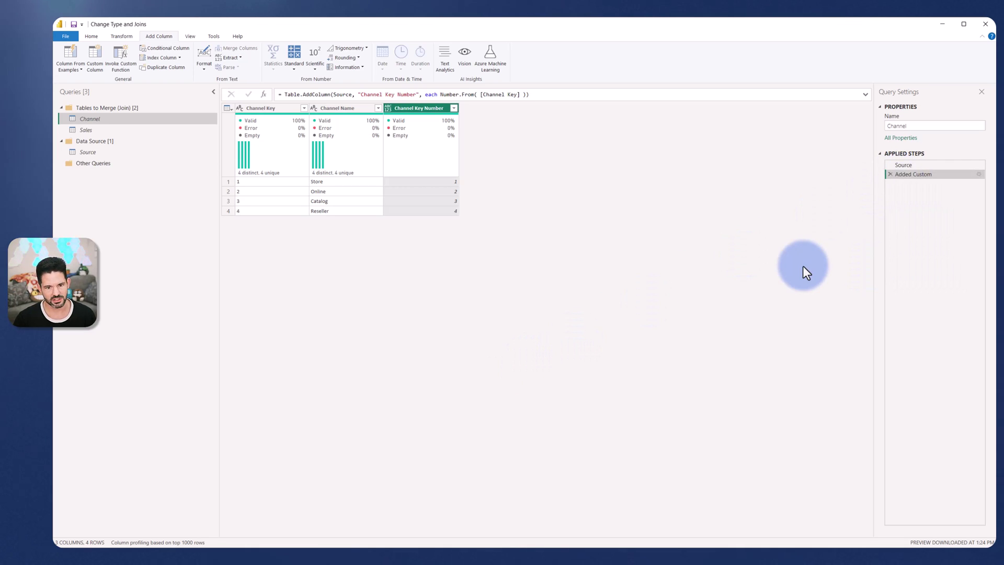
left_click(890, 174)
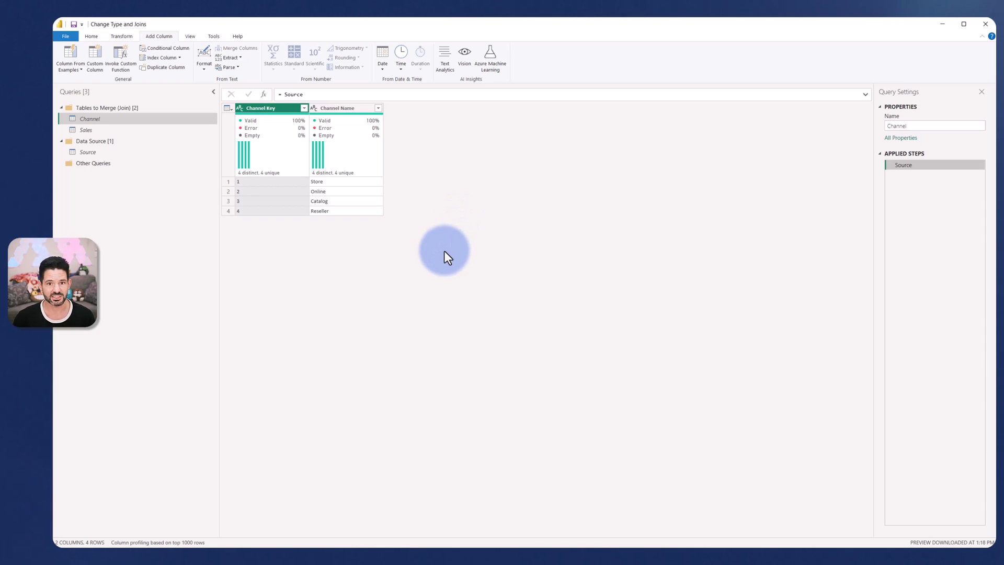
Switch to the Sales query and set channelKey's data type to Text
left_click(123, 130)
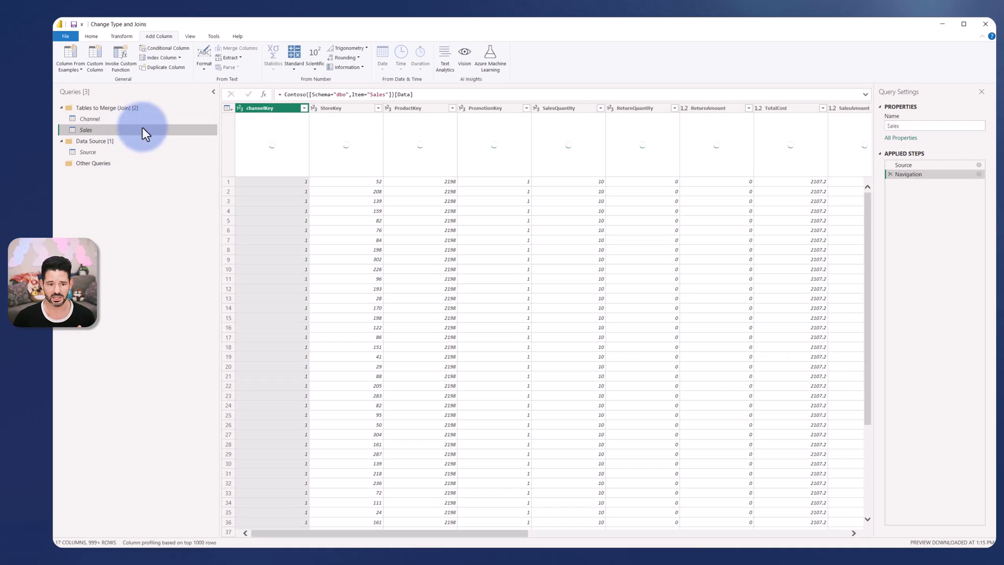
left_click(239, 108)
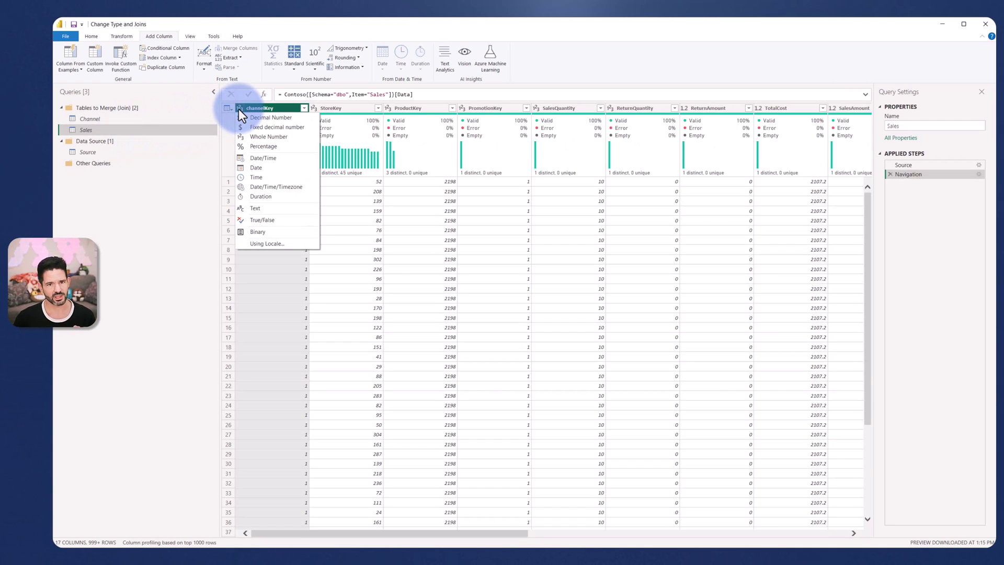
left_click(262, 207)
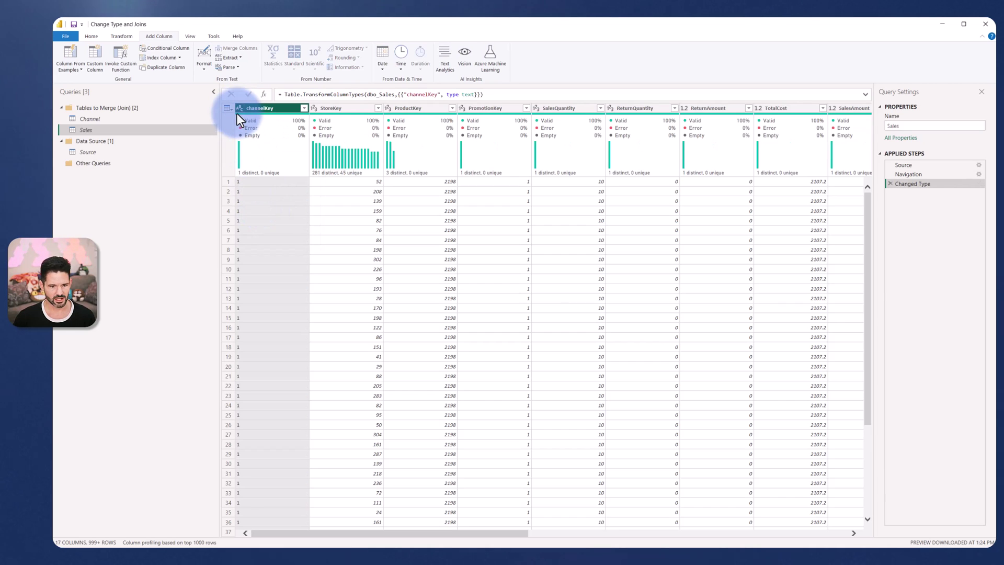
View the Changed Type step's native SQL to confirm the channelKey text conversion folds
right_click(899, 185)
left_click(941, 273)
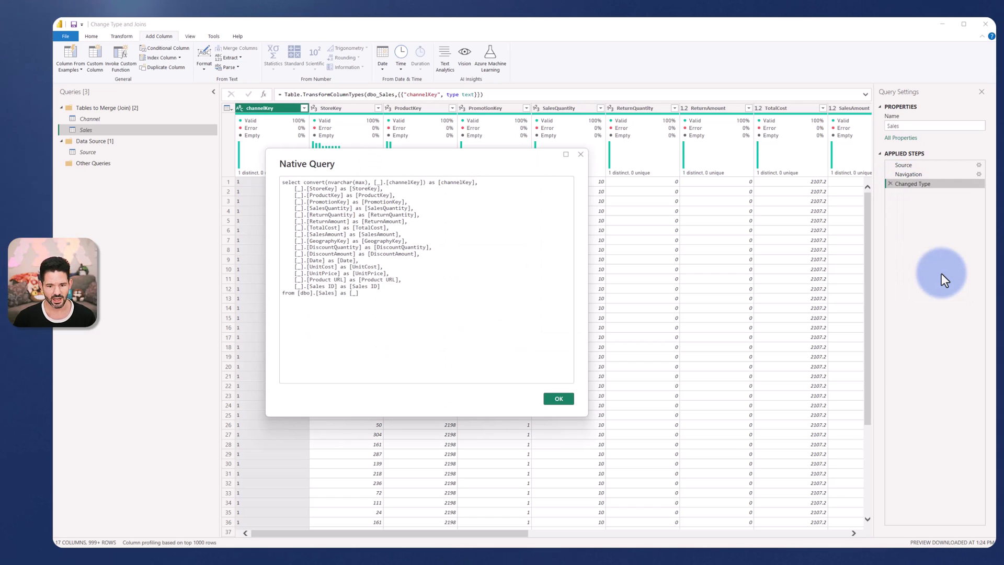
left_click_drag(305, 182, 479, 183)
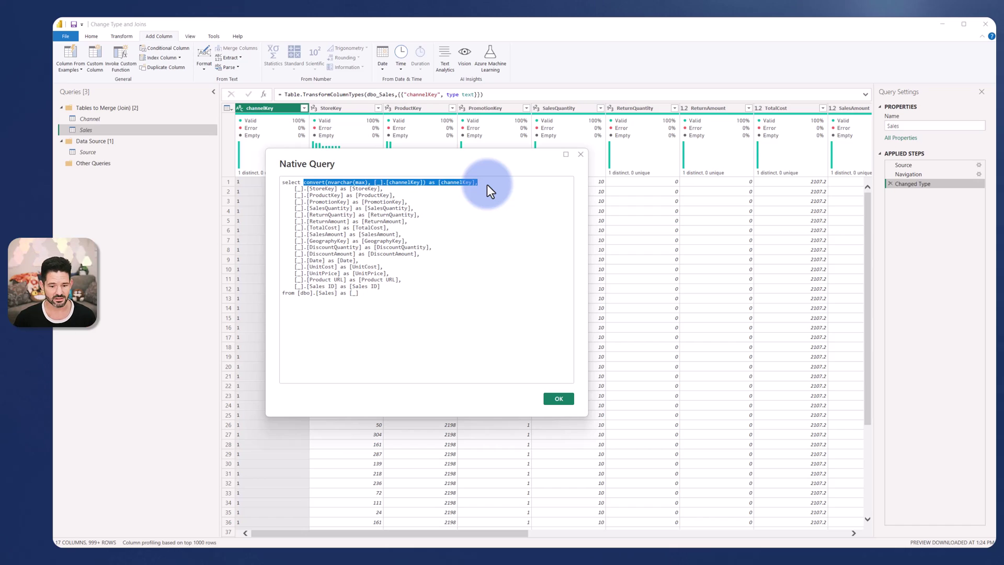
left_click(559, 399)
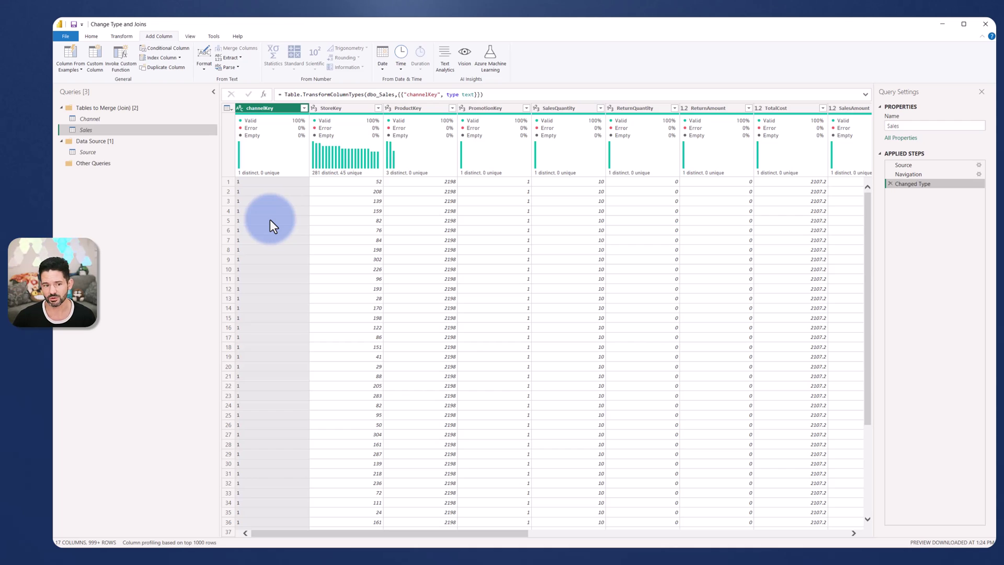
Merge Sales with the Channel query, matching channelKey to Channel Key
left_click(92, 36)
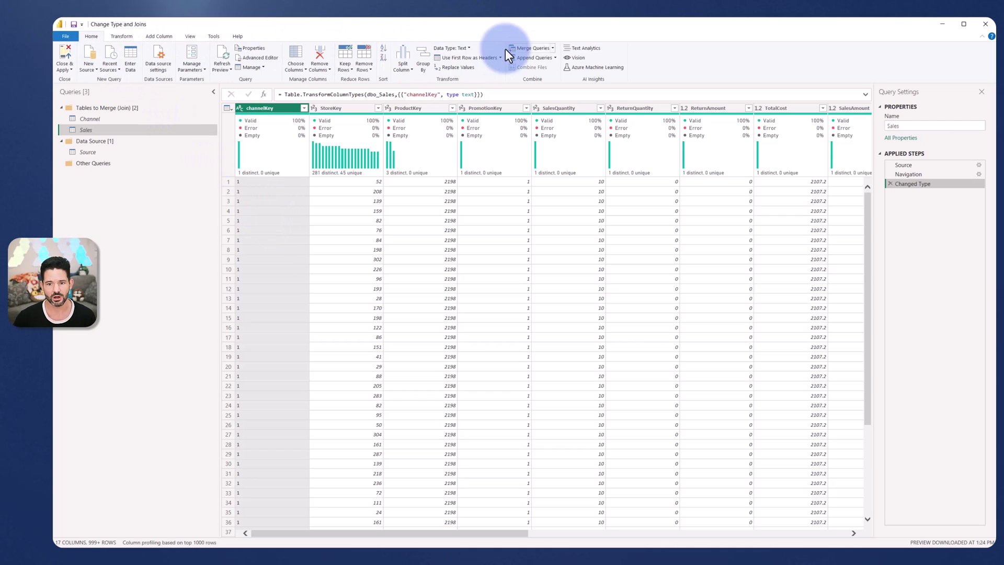
left_click(525, 49)
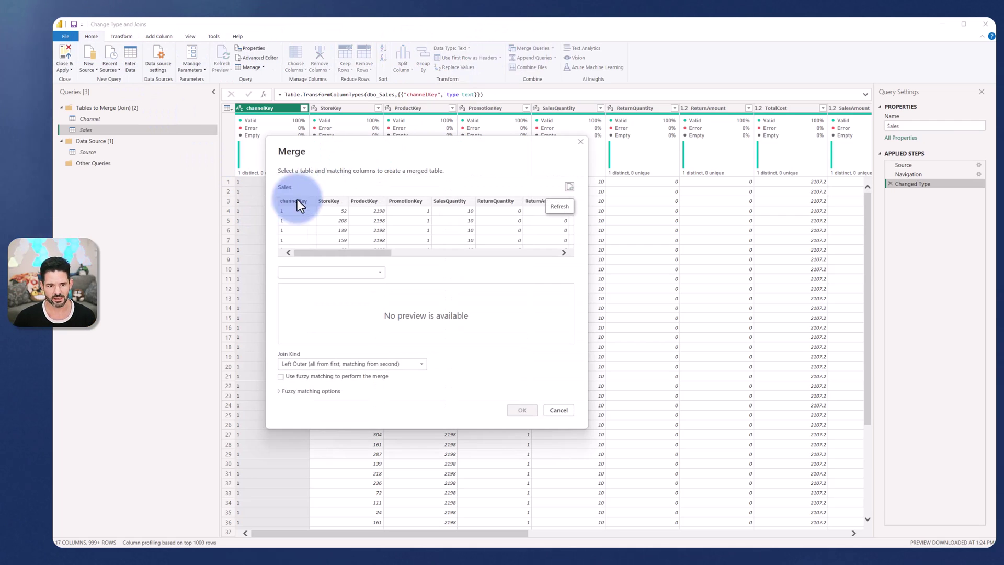
left_click(311, 269)
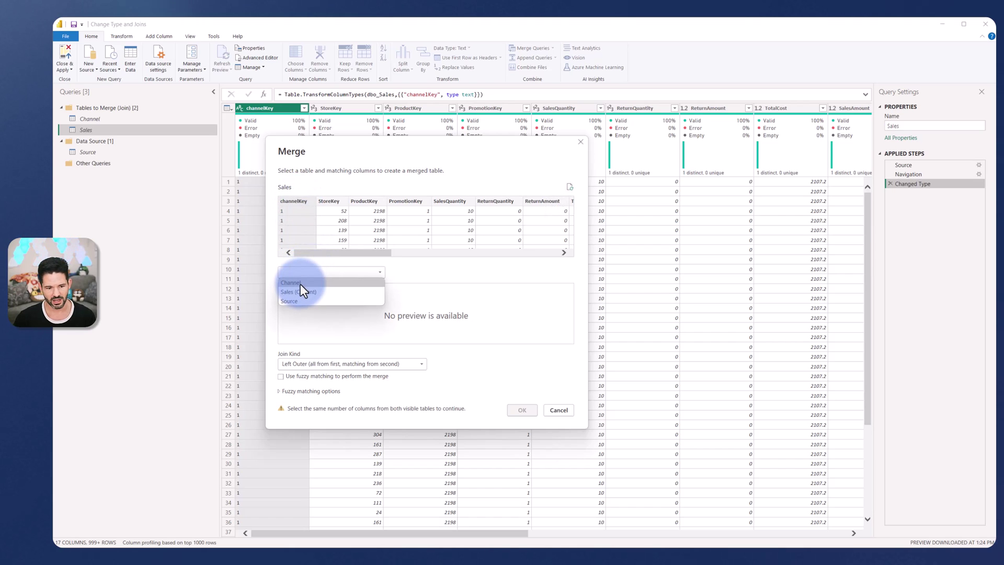
left_click(300, 284)
left_click(300, 289)
left_click(516, 409)
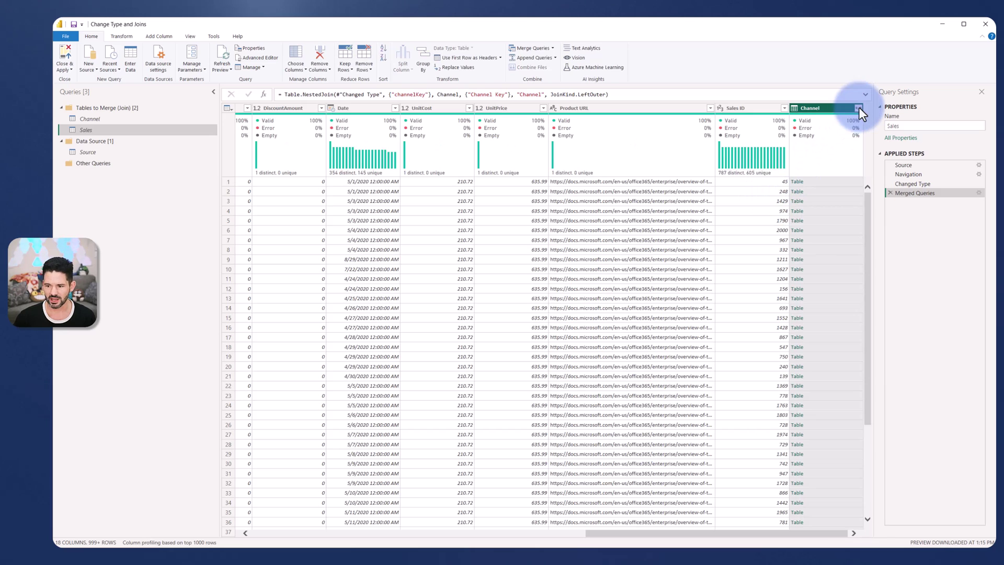
Expand the Channel column to include only Channel Name, without the column-name prefix
left_click(859, 108)
left_click(744, 195)
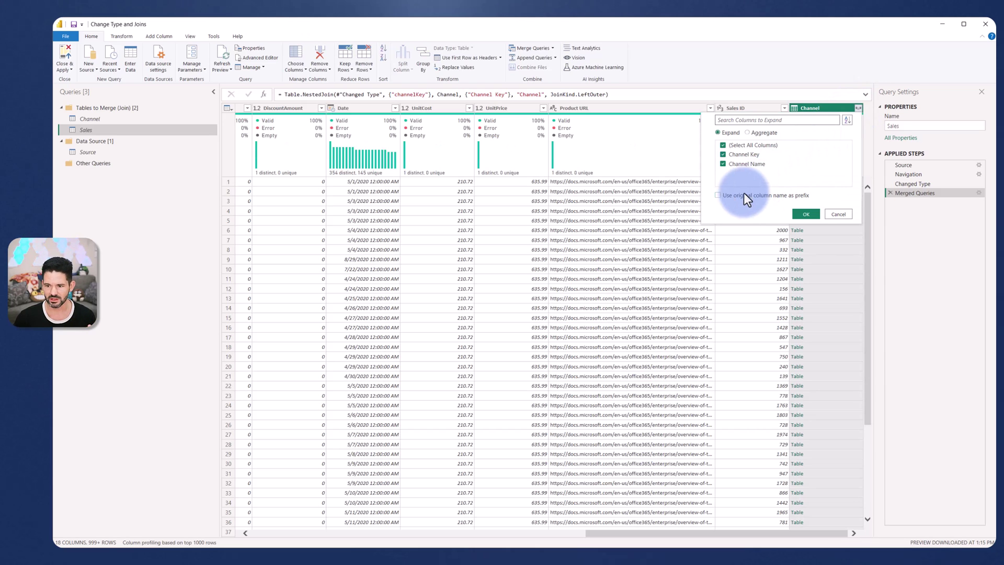
left_click(745, 155)
left_click(806, 214)
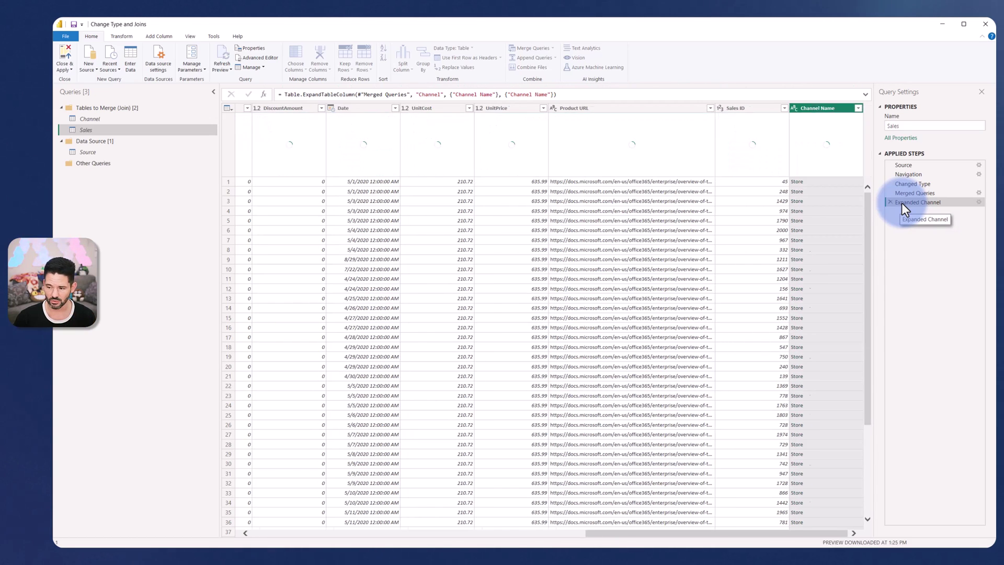
View the Expanded Channel step's native SQL to confirm the merge still folds
right_click(902, 203)
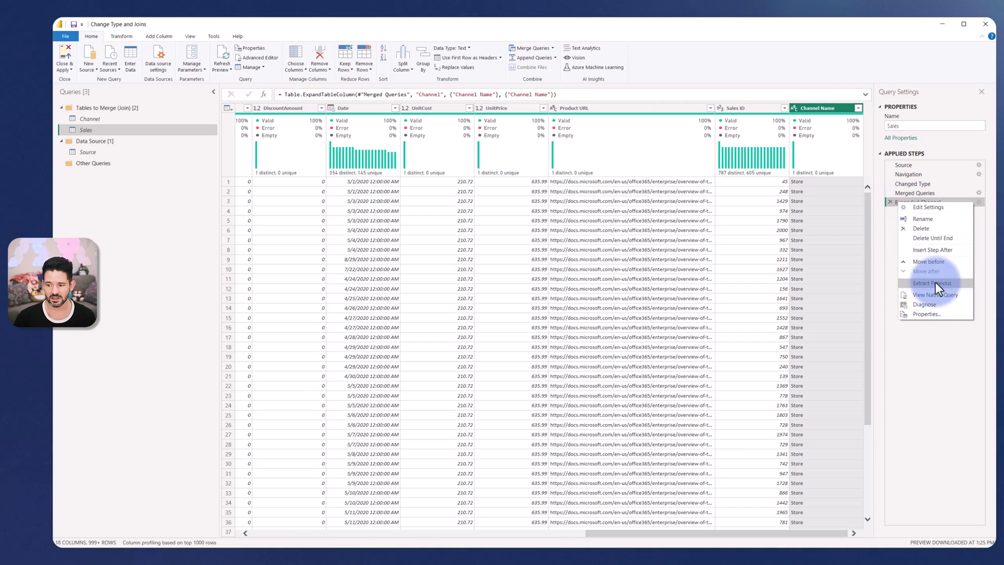
left_click(939, 295)
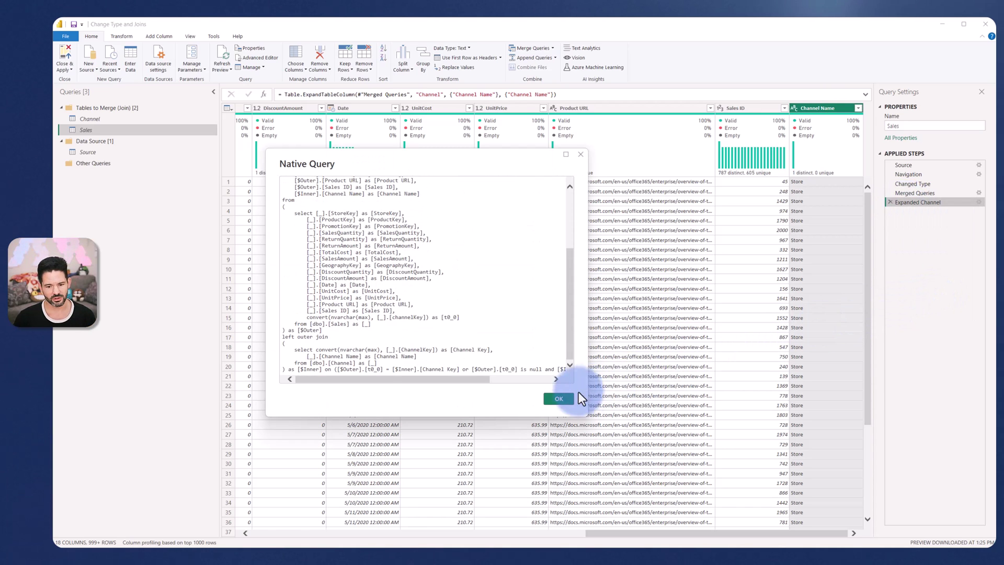
left_click(558, 398)
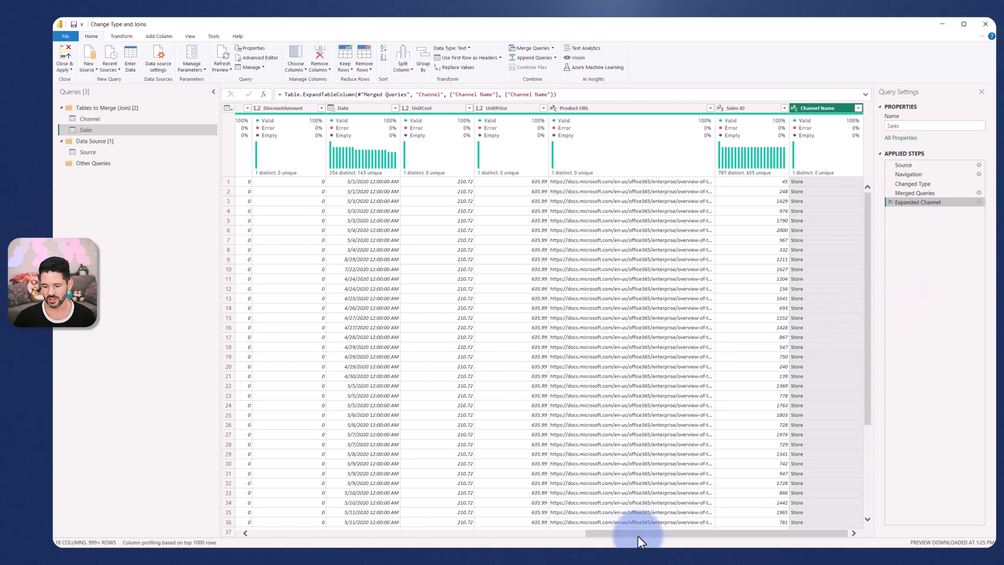
left_click_drag(638, 533, 272, 532)
Convert channelKey to Whole Number in a new Changed Type1 step, then reselect Expanded Channel
left_click(242, 108)
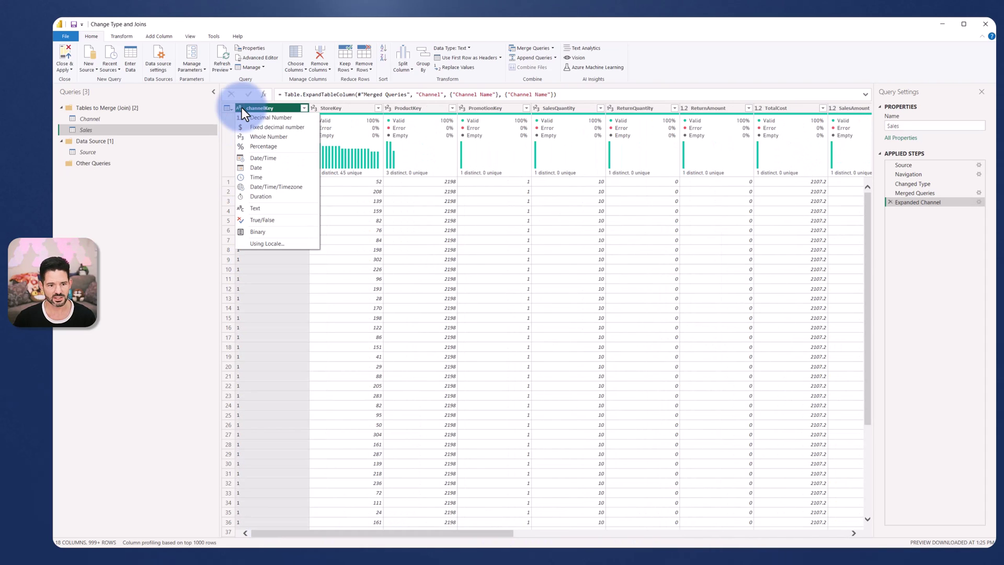
left_click(261, 136)
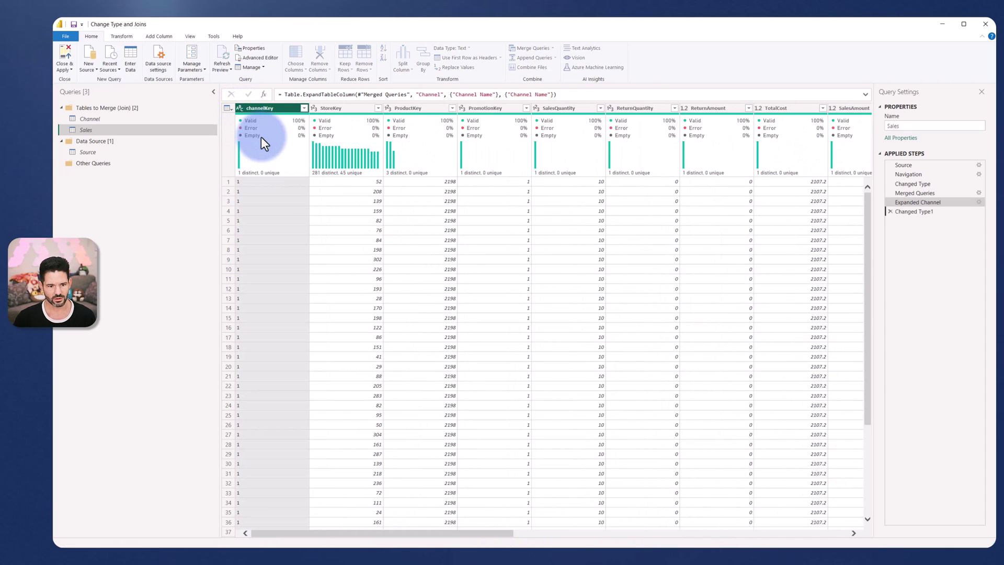
right_click(900, 212)
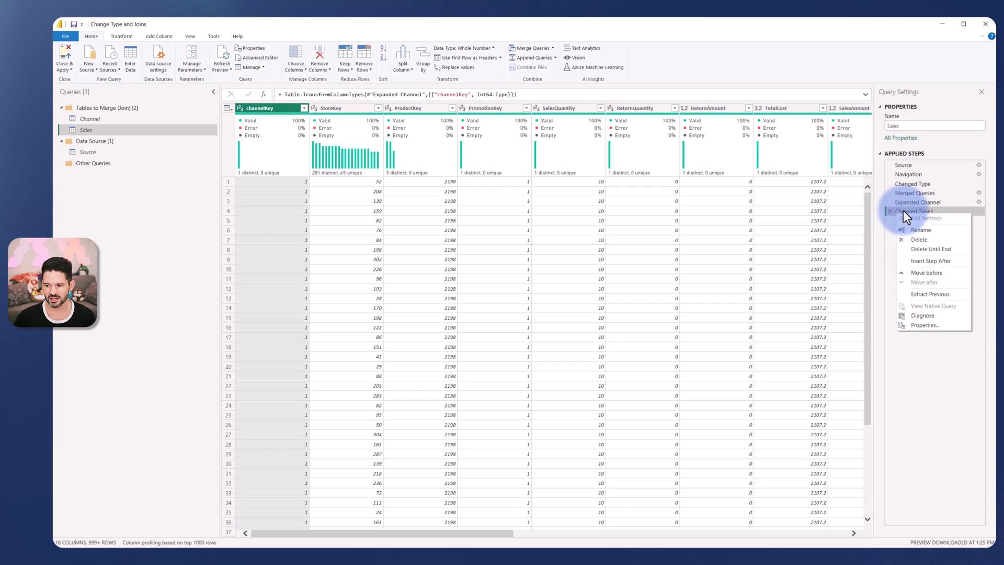
left_click(904, 209)
left_click(911, 203)
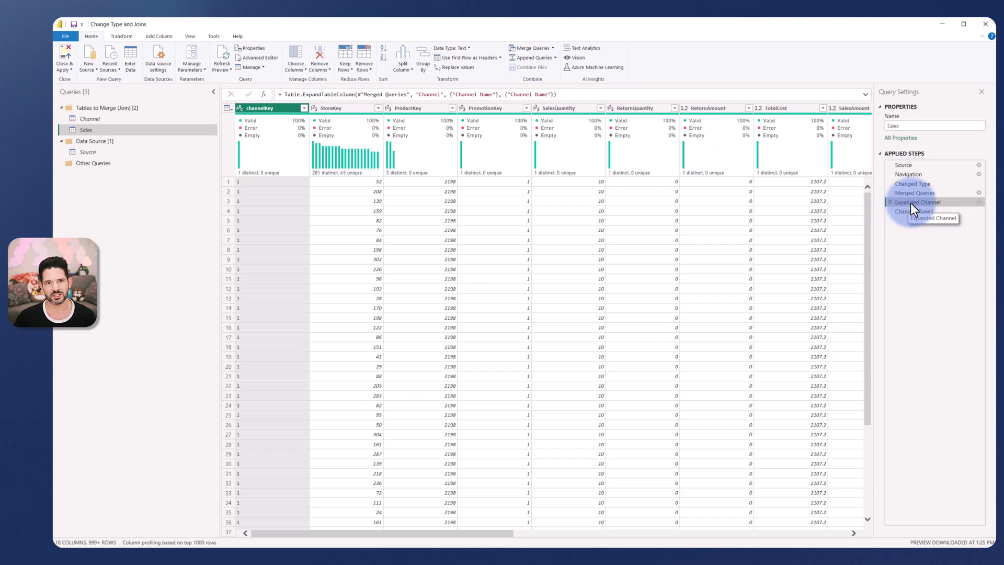